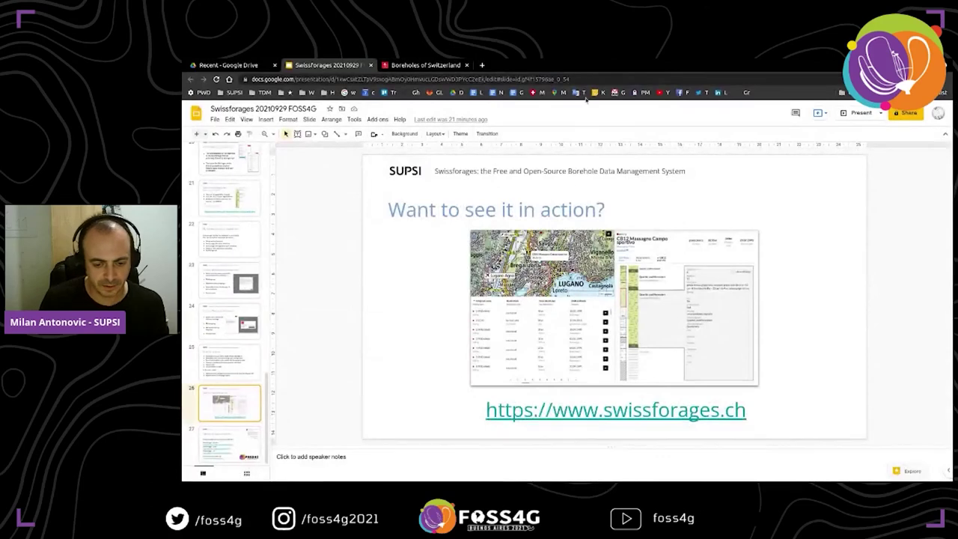
# Step: Switch to the Boreholes of Switzerland page and log out of the current account
pyautogui.click(425, 65)
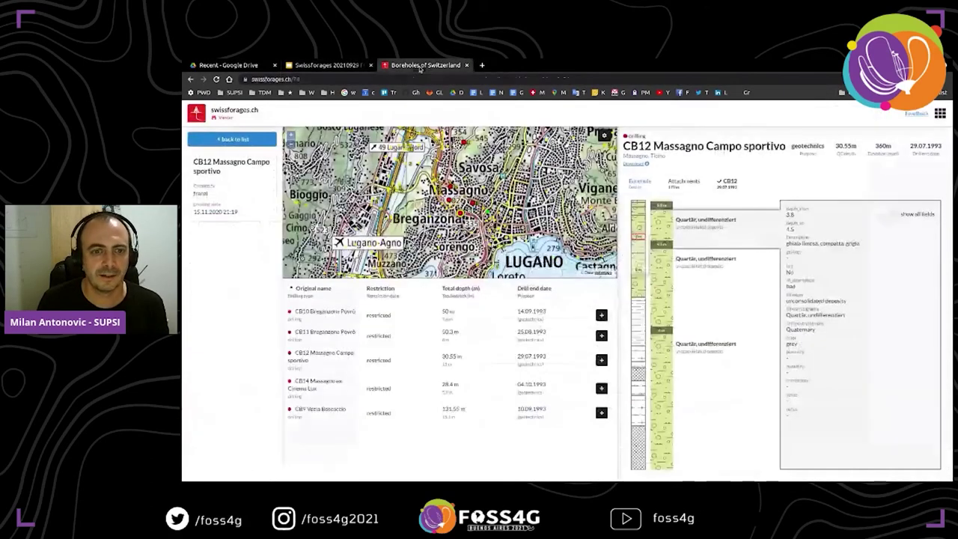
pyautogui.click(940, 114)
pyautogui.click(811, 122)
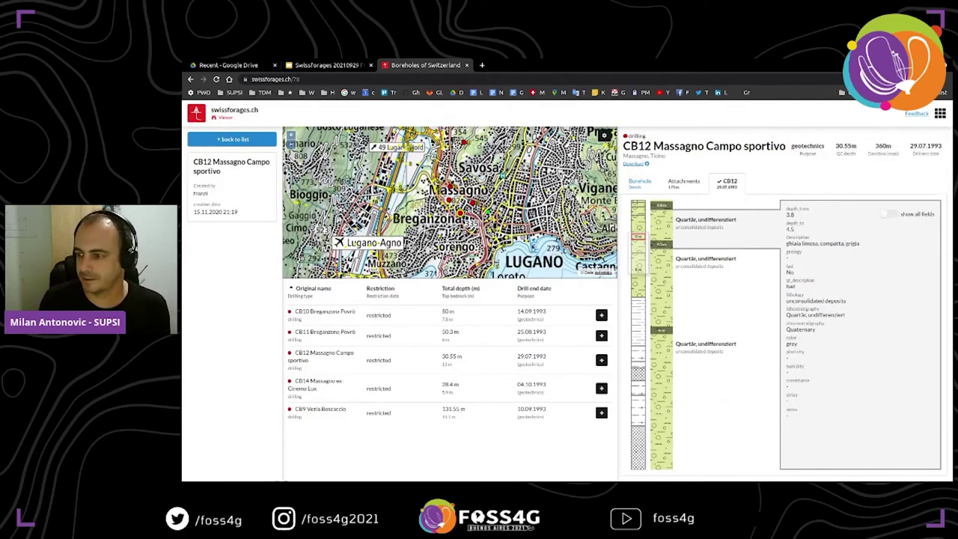
pyautogui.click(938, 115)
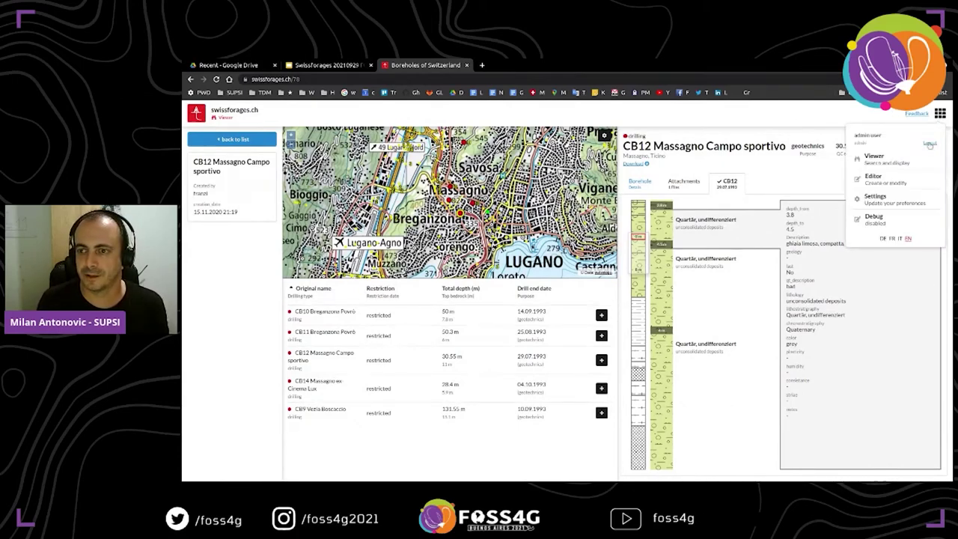
pyautogui.click(929, 143)
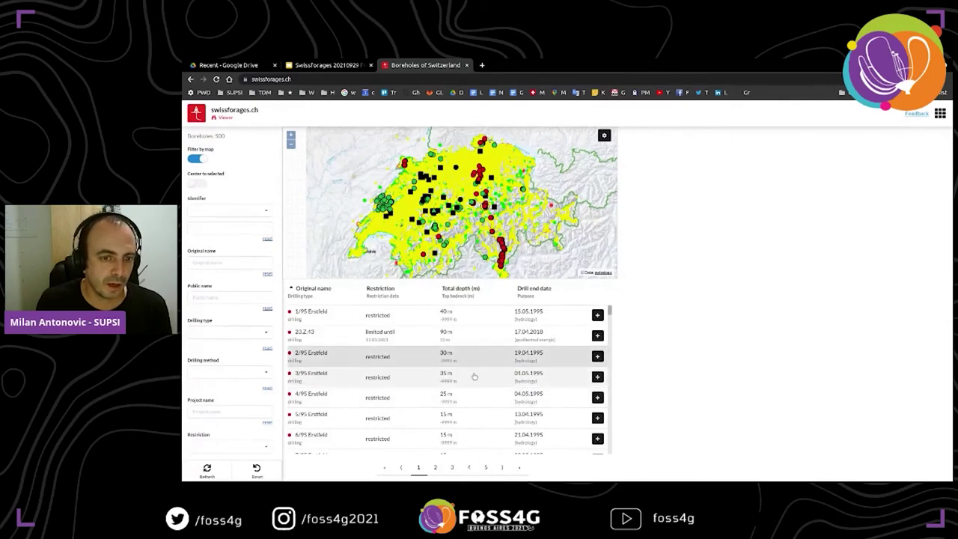
# Step: Look over the available borehole filters and open the CB12 Massagno Campo sportivo borehole from the map near Lugano
pyautogui.scroll(-3, 237, 307)
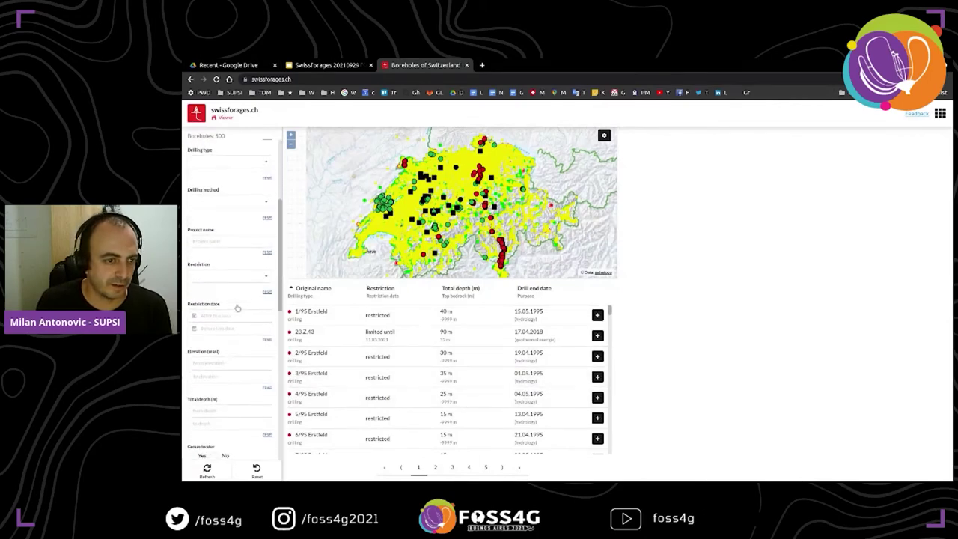
pyautogui.scroll(3, 237, 308)
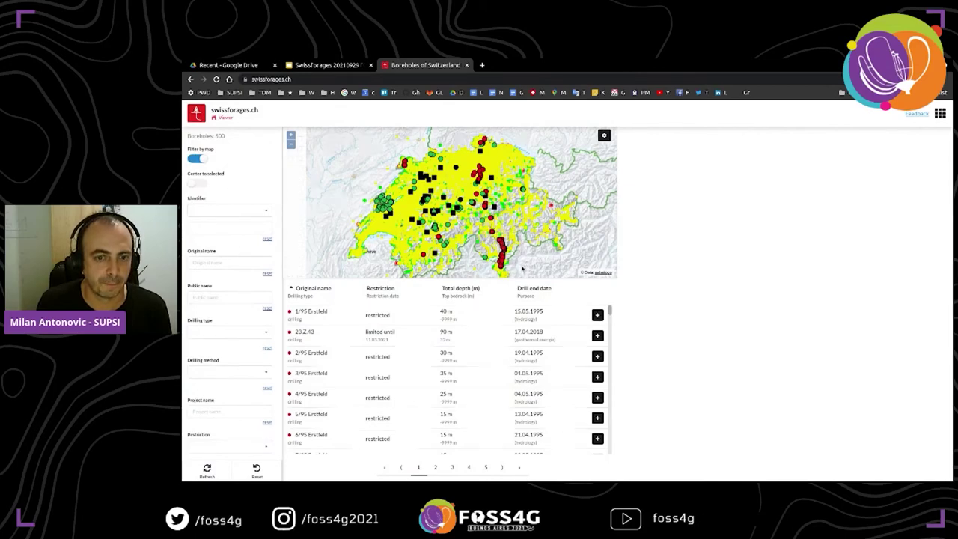
pyautogui.scroll(3, 503, 263)
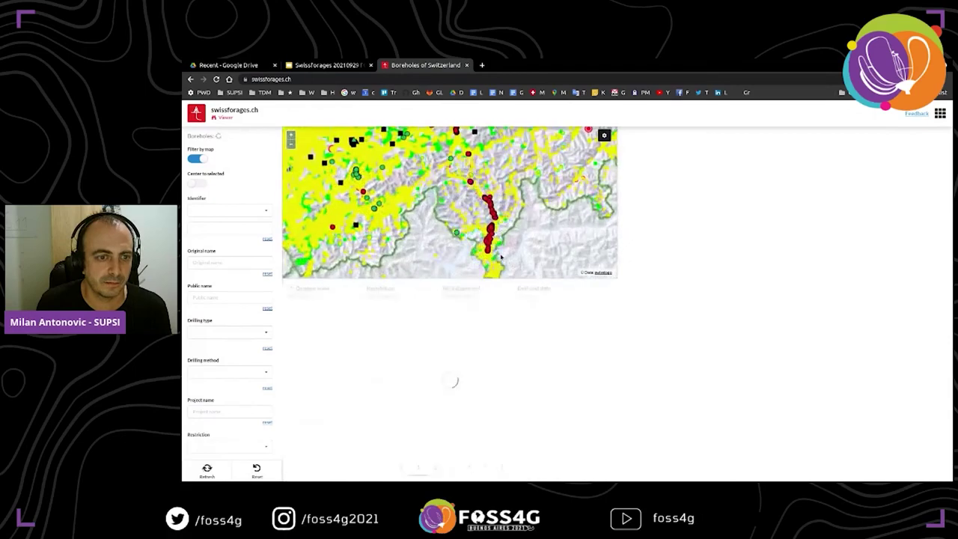
pyautogui.scroll(5, 500, 256)
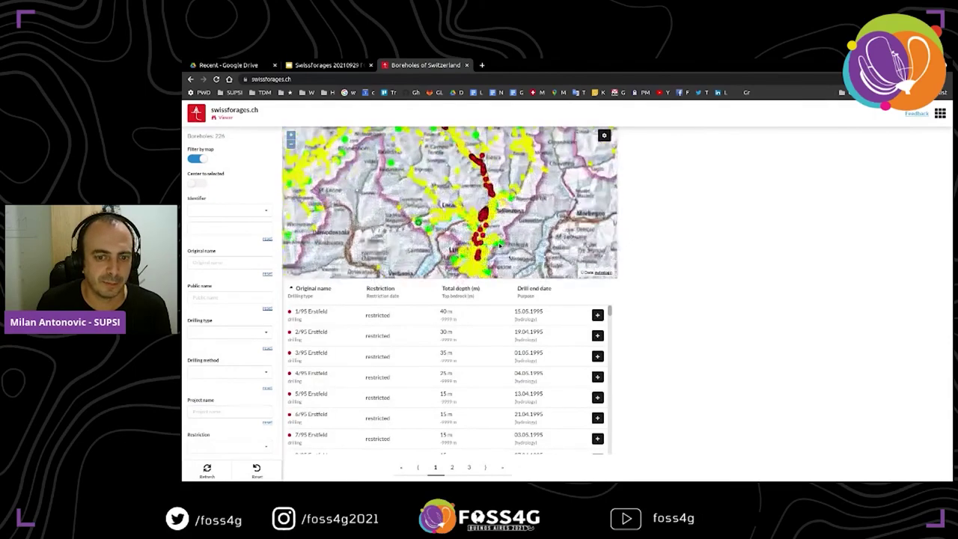
pyautogui.scroll(-2, 469, 222)
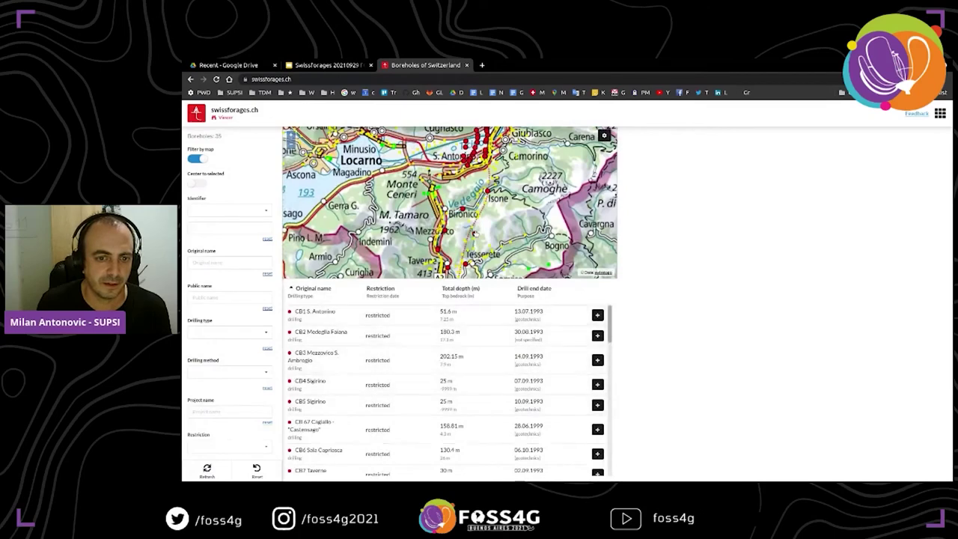
pyautogui.moveTo(464, 211)
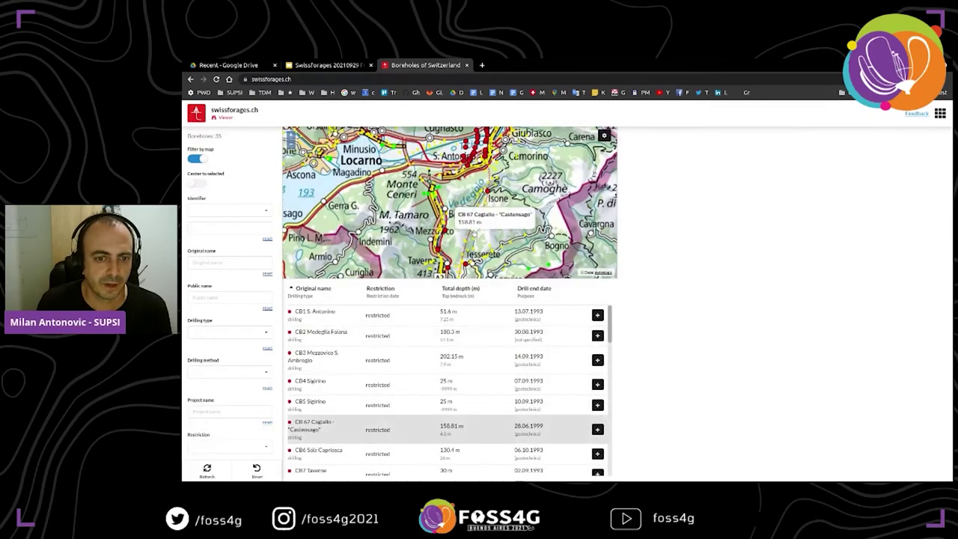
pyautogui.moveTo(502, 224); pyautogui.dragTo(498, 105)
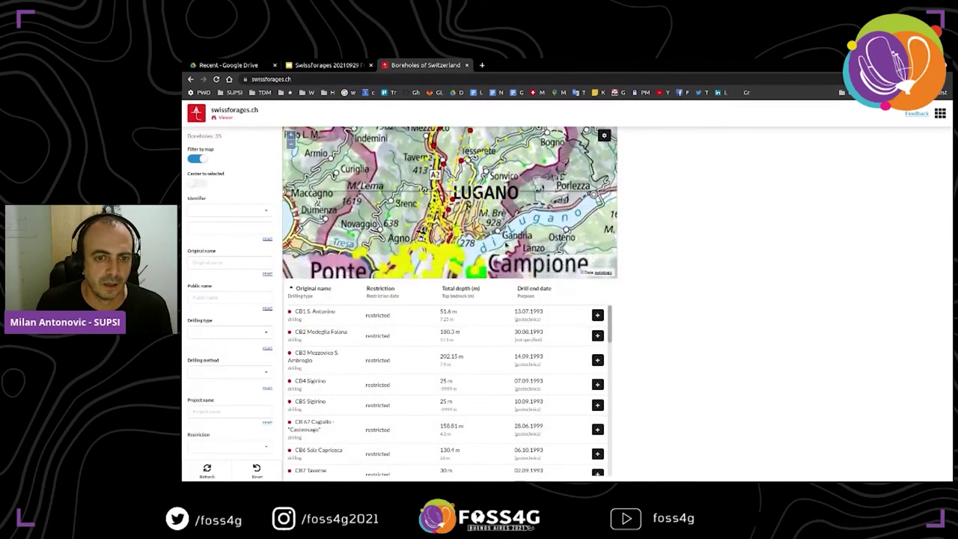
pyautogui.scroll(1, 455, 254)
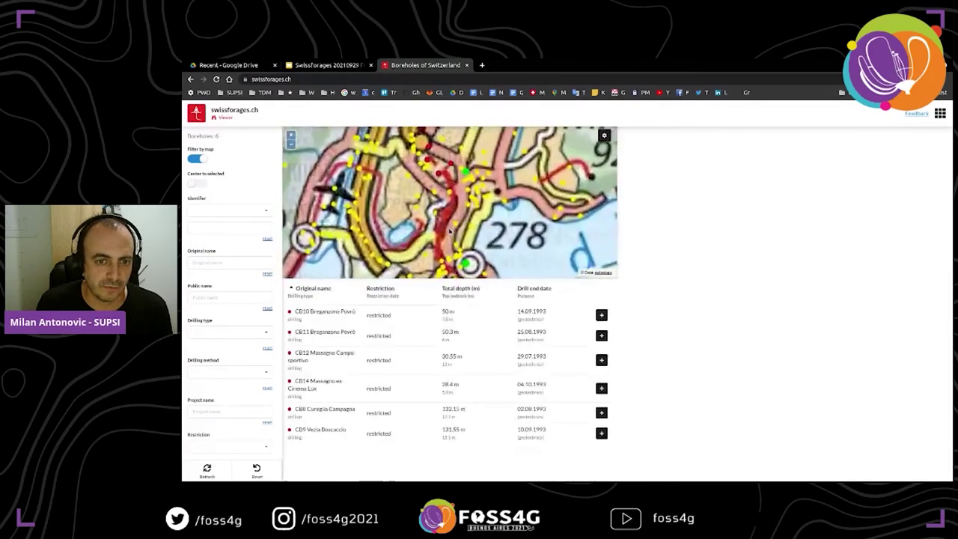
pyautogui.scroll(-2, 449, 195)
pyautogui.click(446, 186)
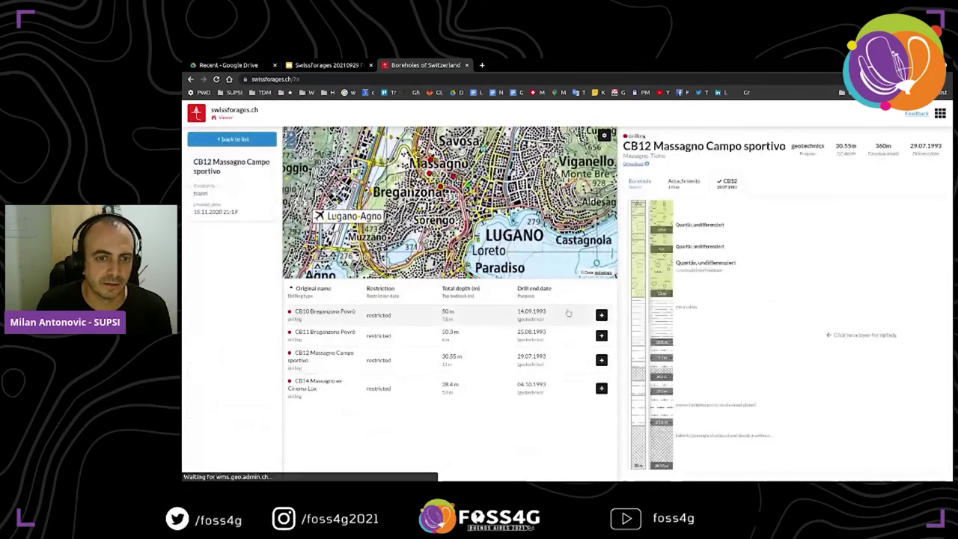
# Step: In the CB12 stratigraphy, open the details of the layer from 3.8 to 4.5 m and show all its fields
pyautogui.scroll(3, 704, 303)
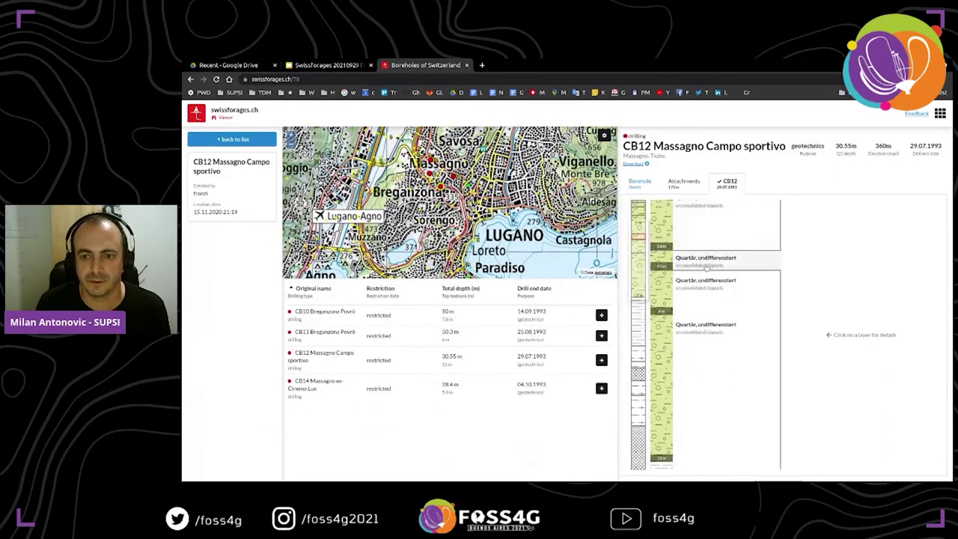
pyautogui.click(703, 259)
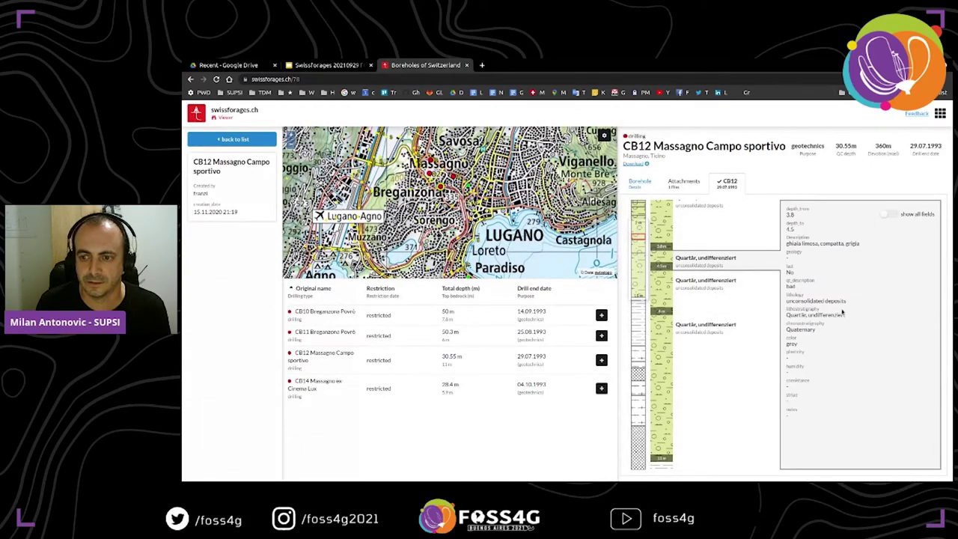
pyautogui.click(888, 213)
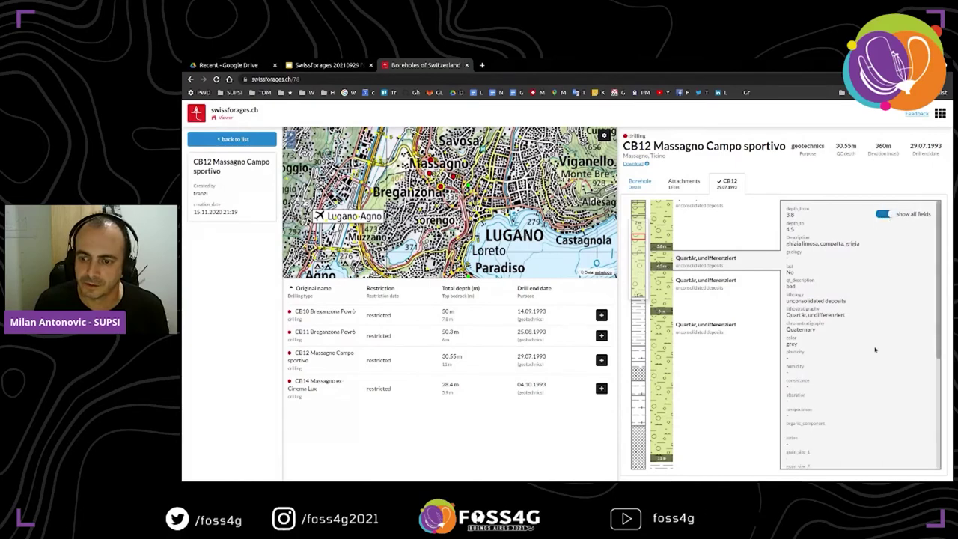
# Step: Open the PDF attached to the CB12 Massagno borehole and look through its pages
pyautogui.click(682, 185)
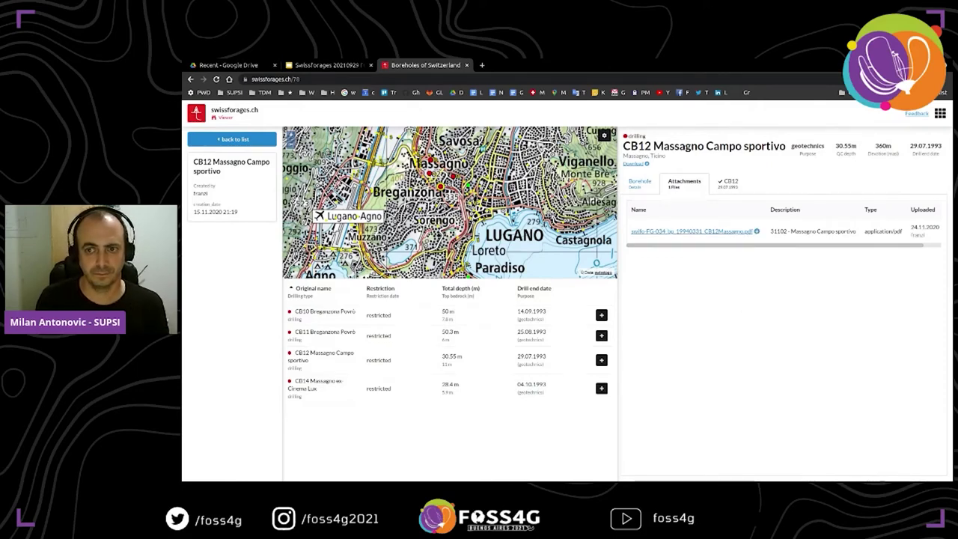
pyautogui.click(691, 231)
pyautogui.click(251, 466)
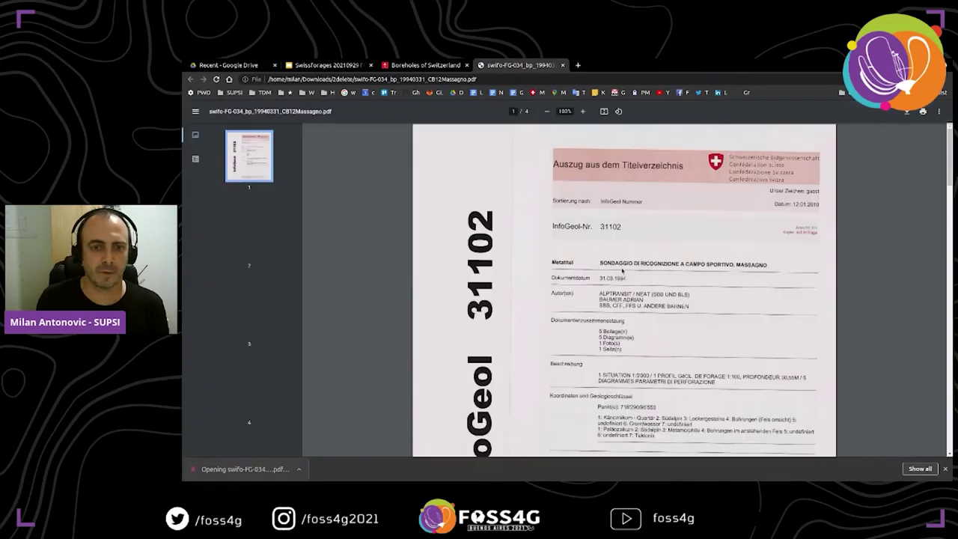
pyautogui.scroll(-6, 524, 299)
# Step: Return to the borehole page, review the general details of CB12 Massagno Campo sportivo, and go back to the borehole list
pyautogui.click(425, 65)
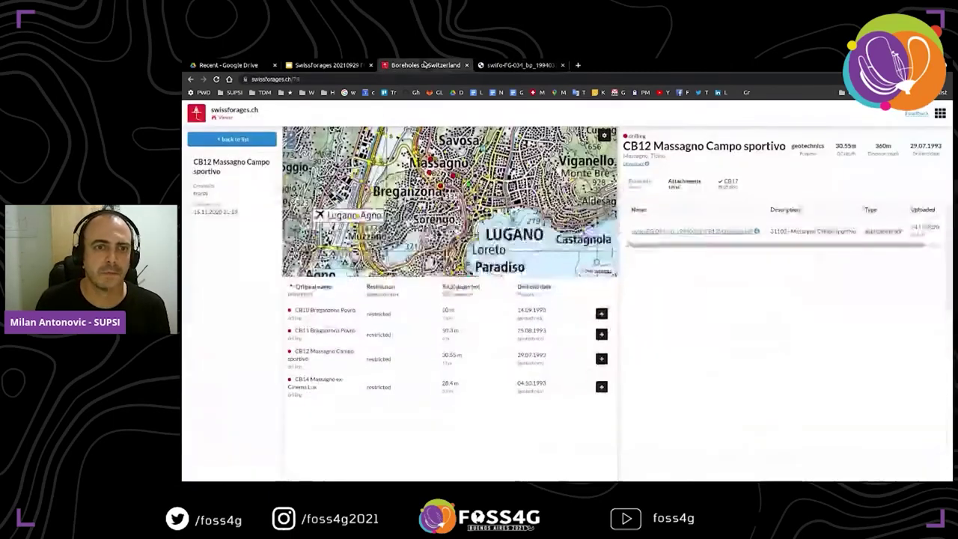
pyautogui.click(639, 182)
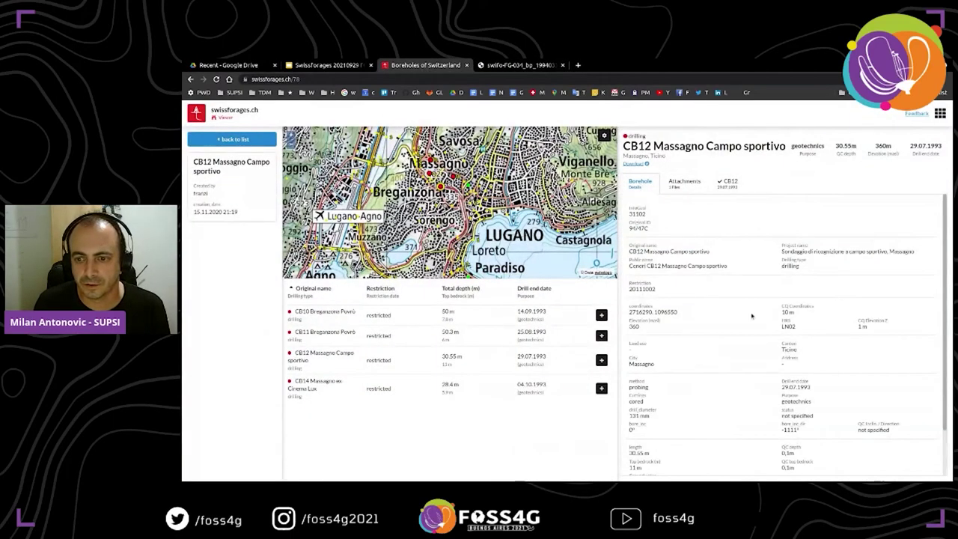
pyautogui.scroll(-1, 717, 325)
pyautogui.scroll(1, 717, 327)
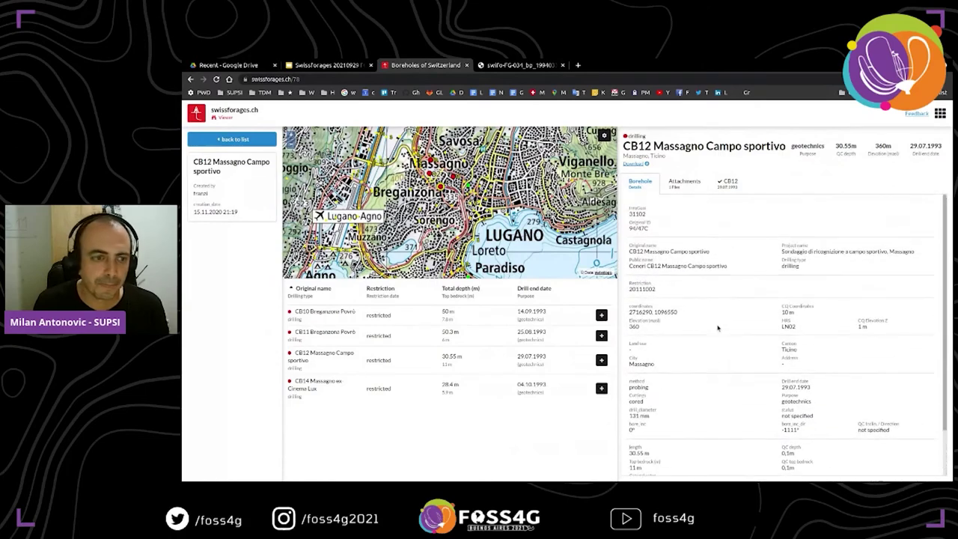
pyautogui.click(243, 139)
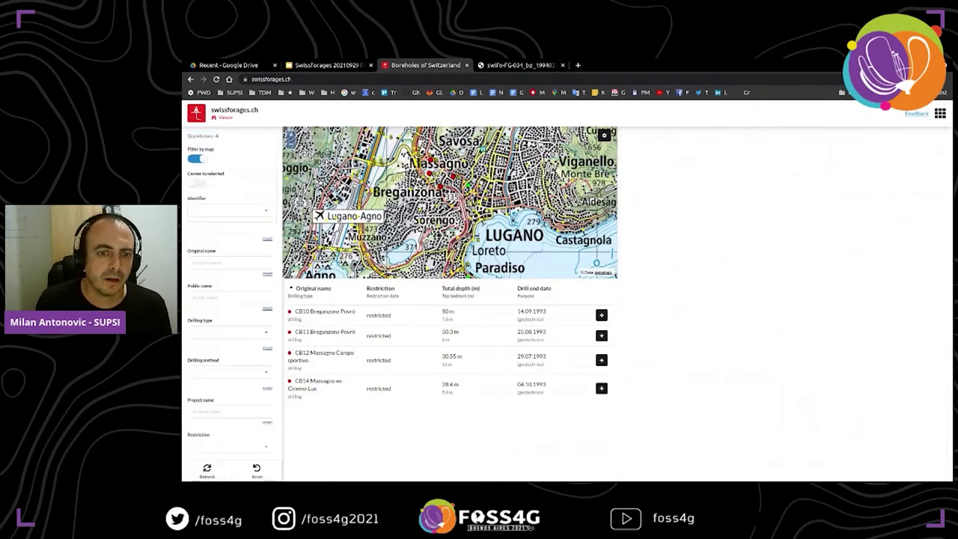
# Step: Switch from the borehole viewer to the Editor for creating or modifying boreholes
pyautogui.click(940, 113)
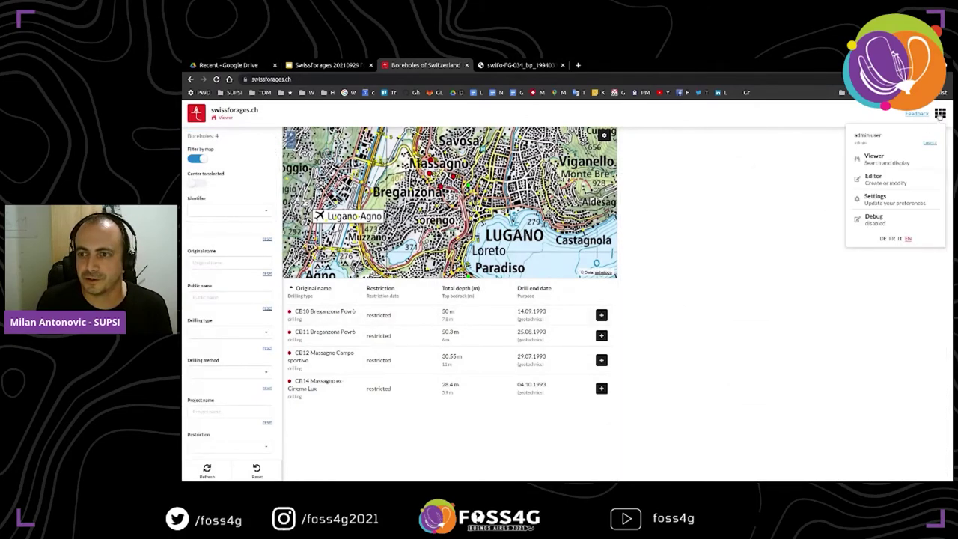
pyautogui.click(940, 113)
pyautogui.click(940, 113)
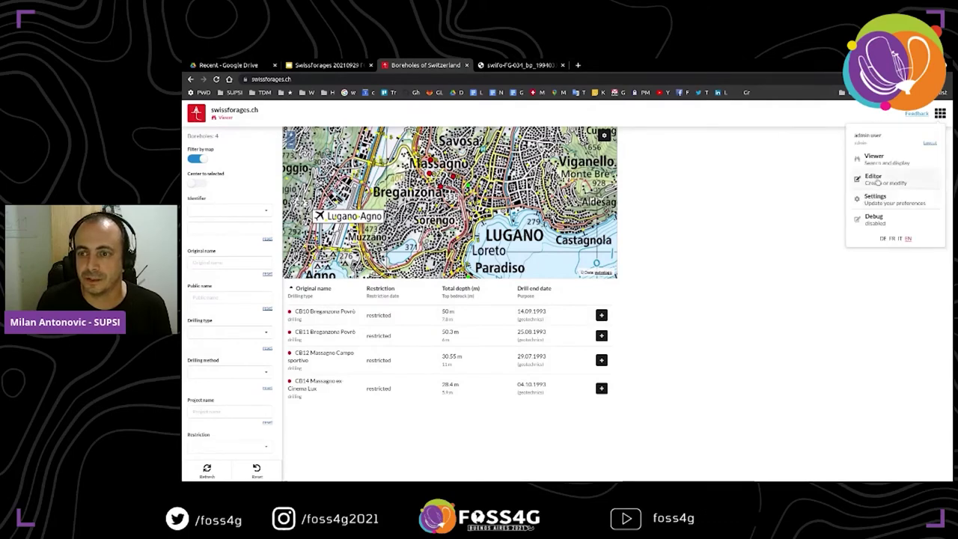
pyautogui.click(901, 183)
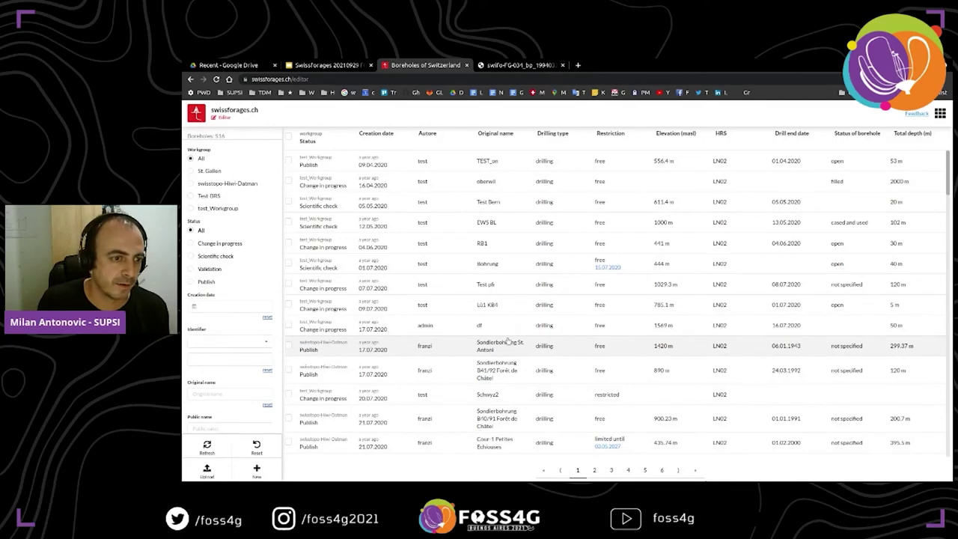
# Step: Filter the boreholes by the status Change in progress and open the oberwil record to review its location data
pyautogui.click(219, 243)
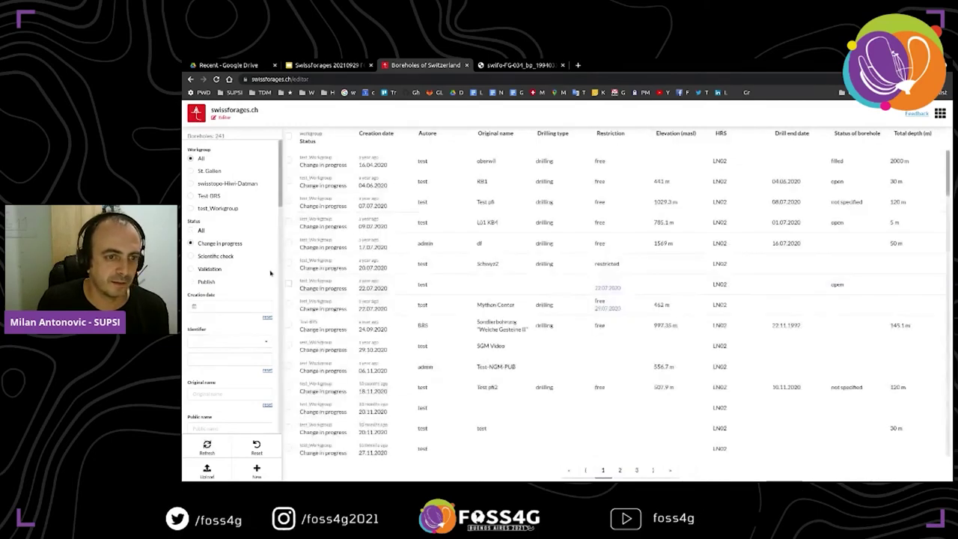
pyautogui.click(460, 167)
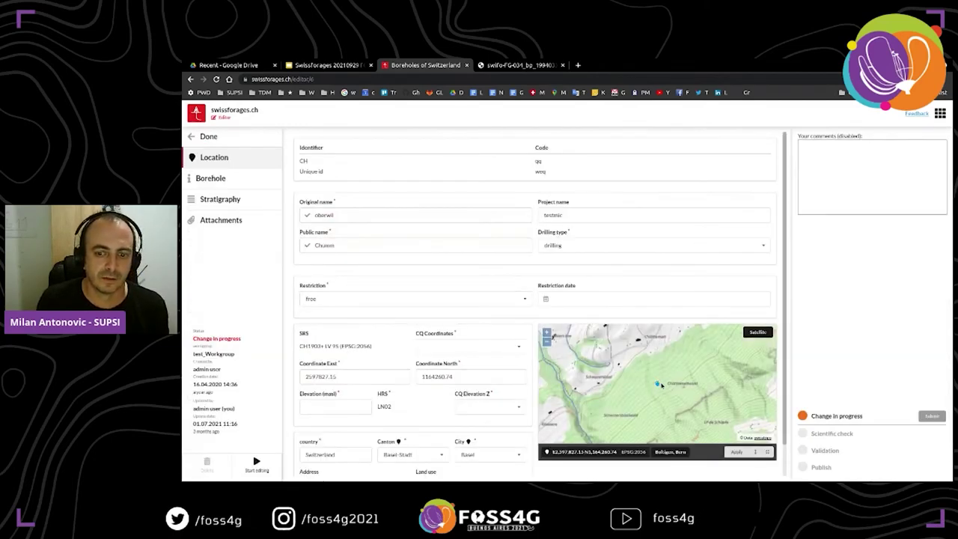
pyautogui.click(648, 383)
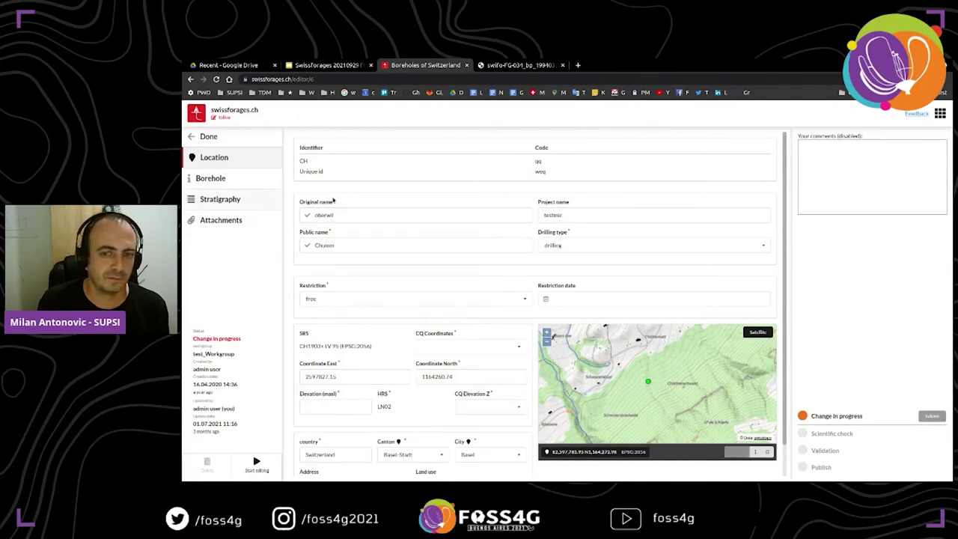
pyautogui.scroll(-1, 402, 274)
pyautogui.scroll(1, 404, 278)
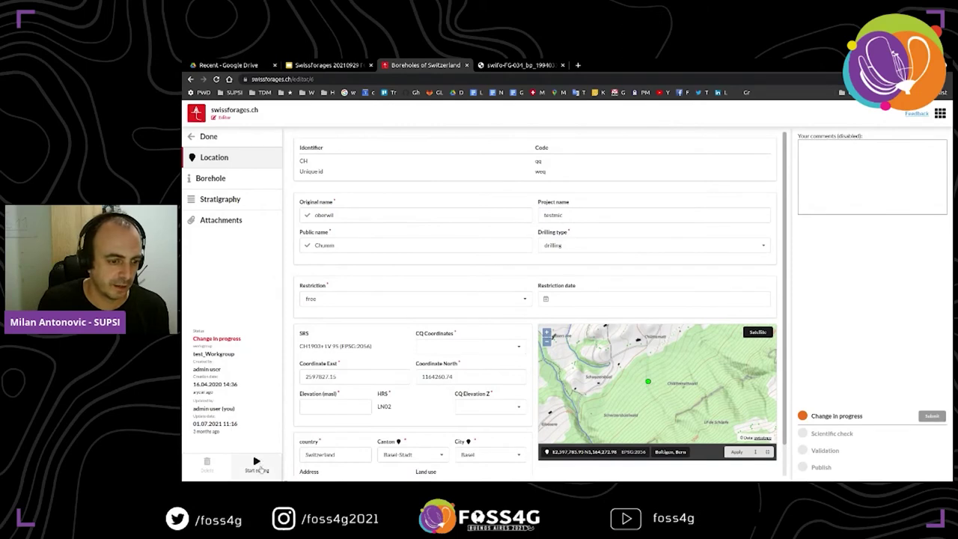
# Step: Start editing the oberwil record and enter the comment "Original name please check", referencing the Original name field with an @ mention
pyautogui.click(255, 464)
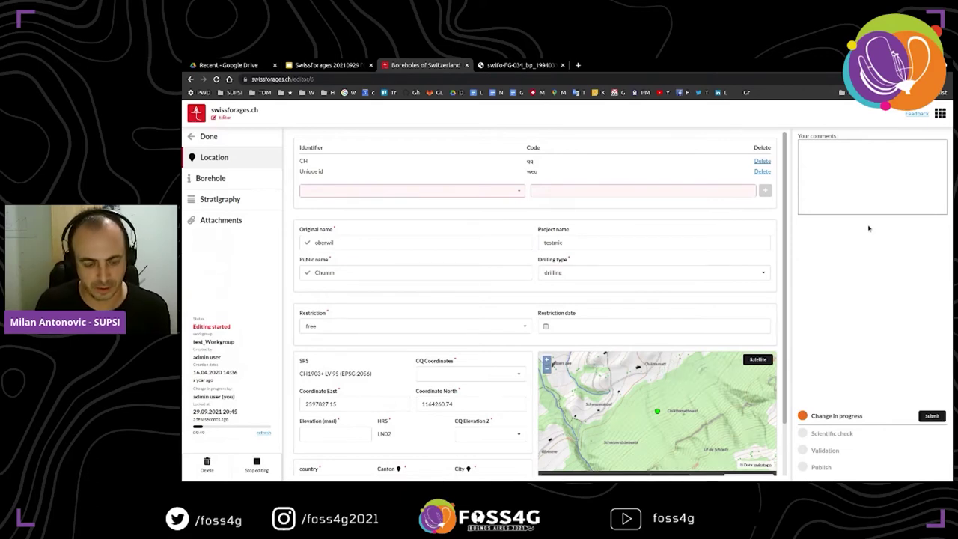
pyautogui.write('@')
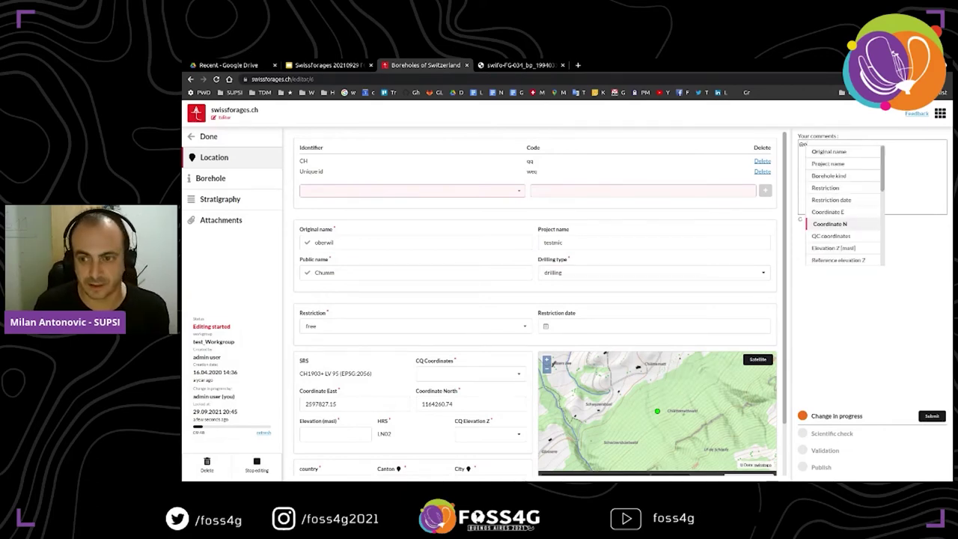
pyautogui.write('or')
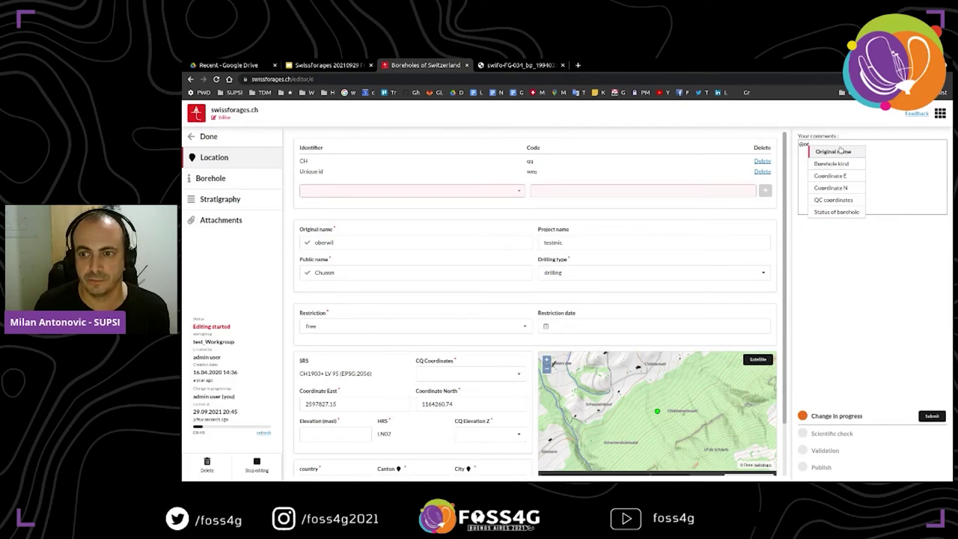
pyautogui.click(840, 151)
pyautogui.write('plea')
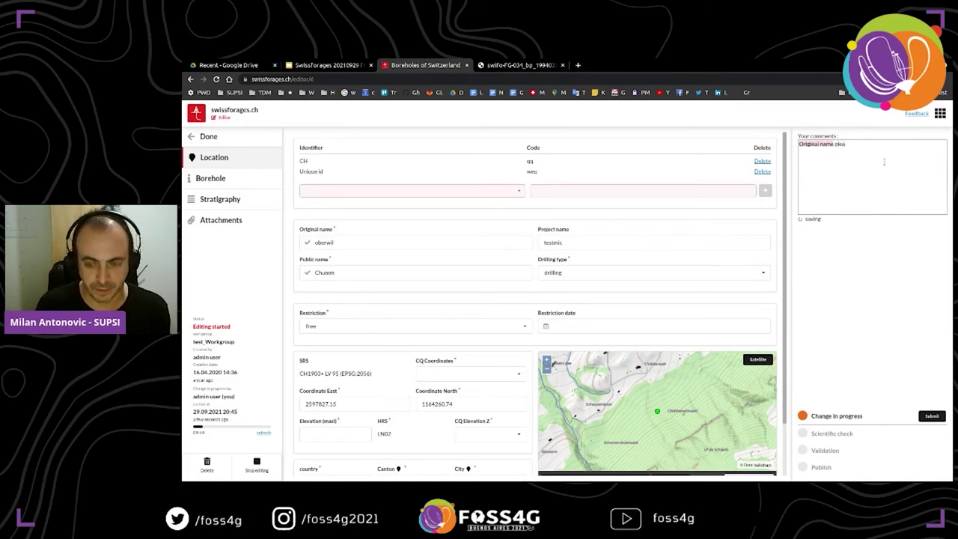
pyautogui.write('se check')
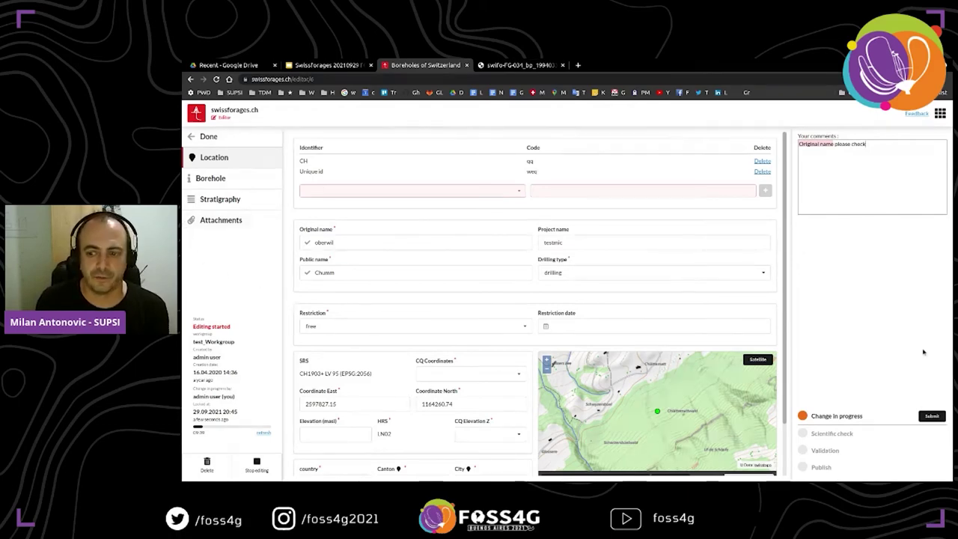
# Step: Submit the oberwil record from Change in progress, confirm the submission, and return to the borehole list
pyautogui.click(926, 416)
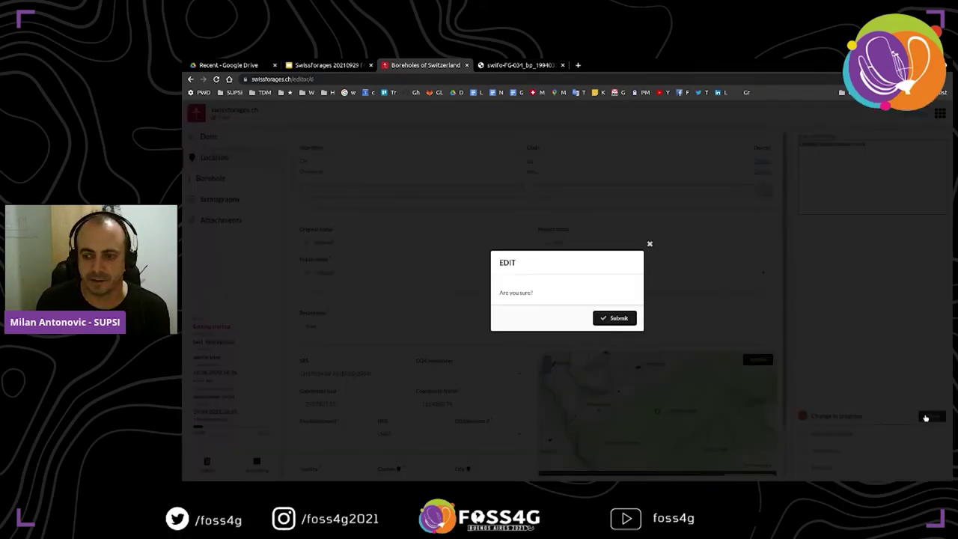
pyautogui.click(616, 319)
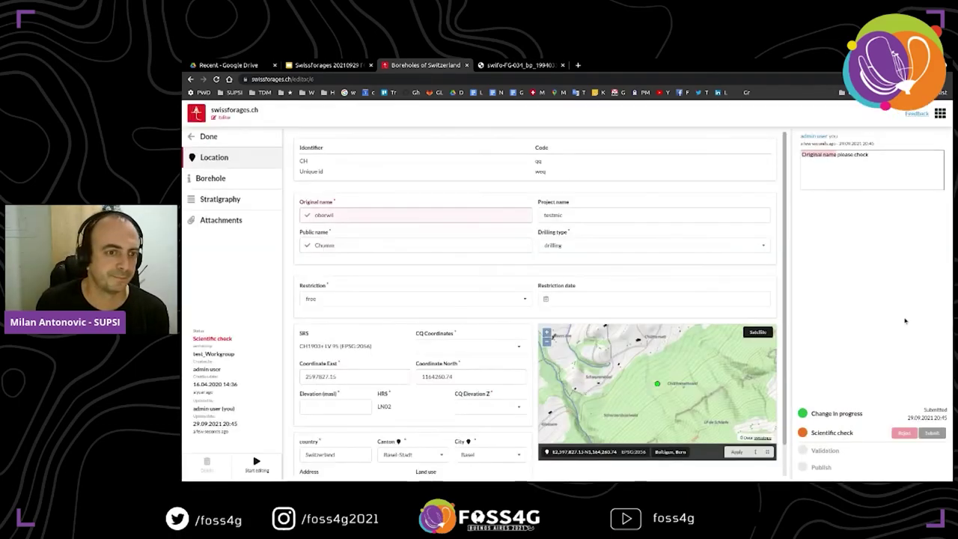
pyautogui.click(214, 136)
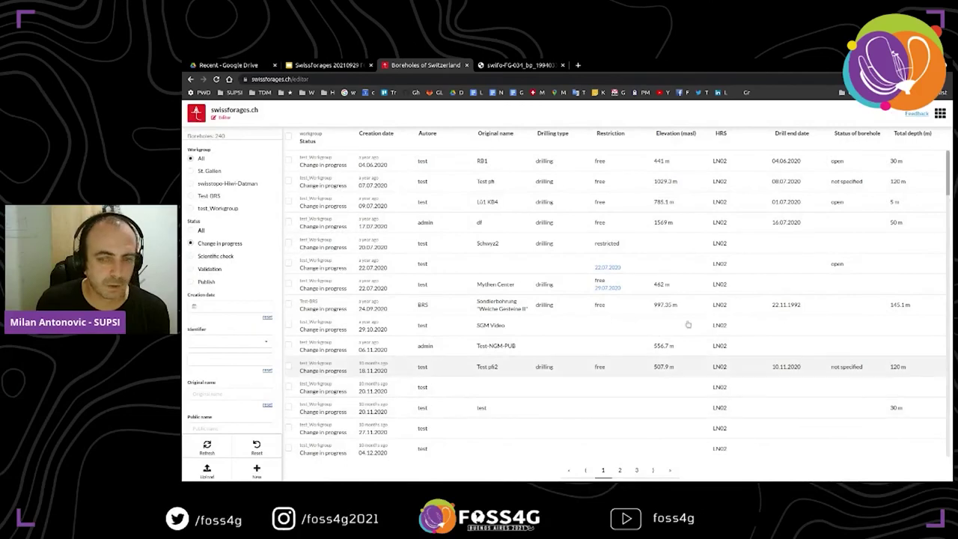
# Step: Open the settings and review the viewer's appearance options and map configuration
pyautogui.click(941, 114)
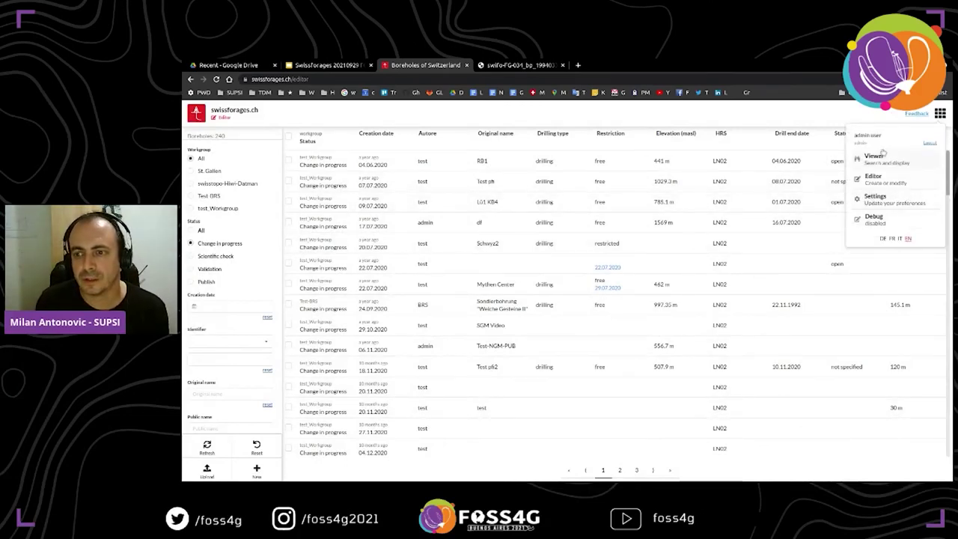
pyautogui.click(895, 200)
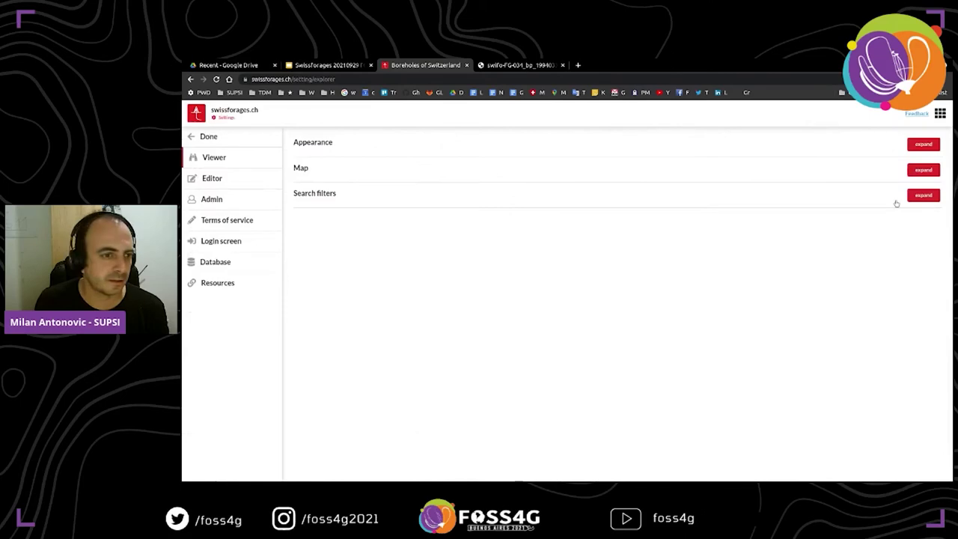
pyautogui.click(313, 147)
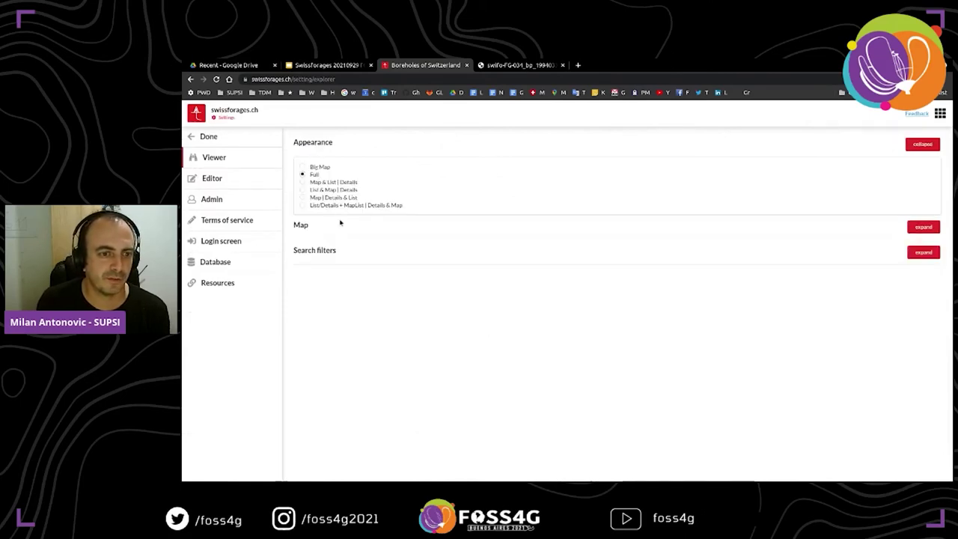
pyautogui.click(300, 226)
pyautogui.click(314, 144)
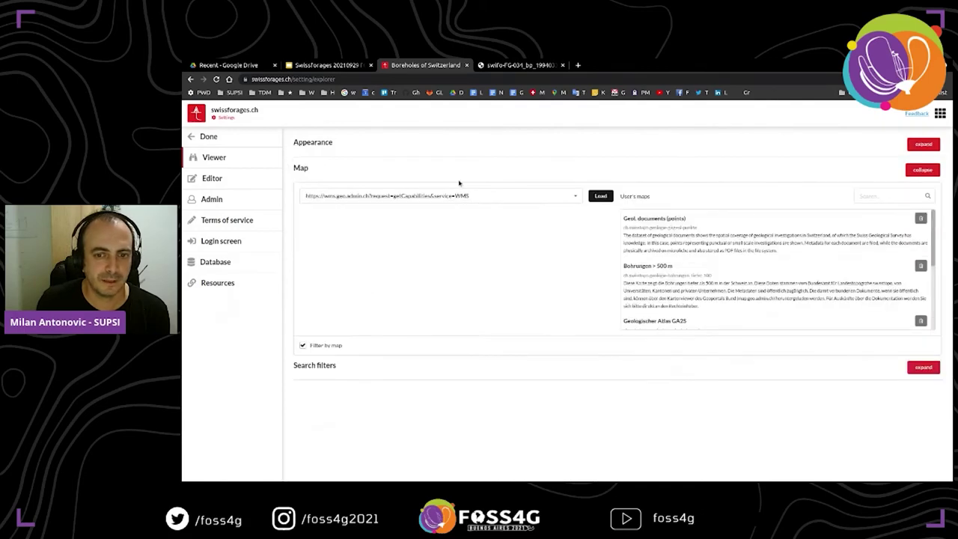
# Step: Load the layers offered by the wms-inspire.geo.admin.ch WMS service in the viewer's map settings
pyautogui.click(576, 196)
pyautogui.click(475, 228)
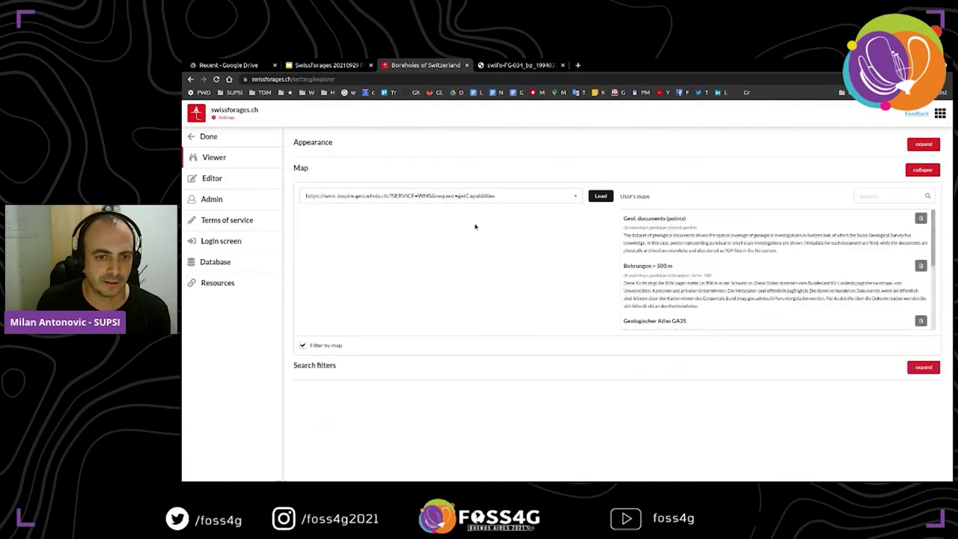
pyautogui.click(601, 196)
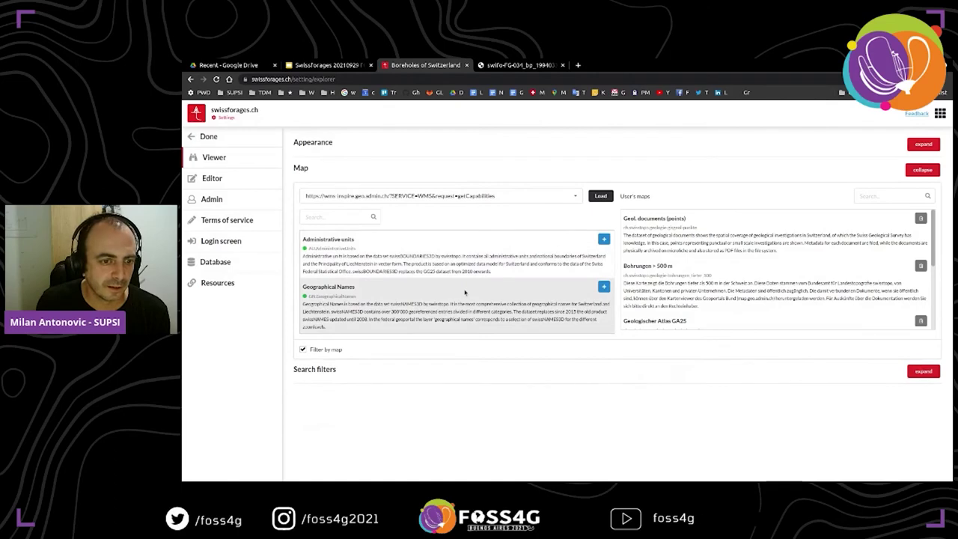
pyautogui.click(576, 196)
pyautogui.click(474, 227)
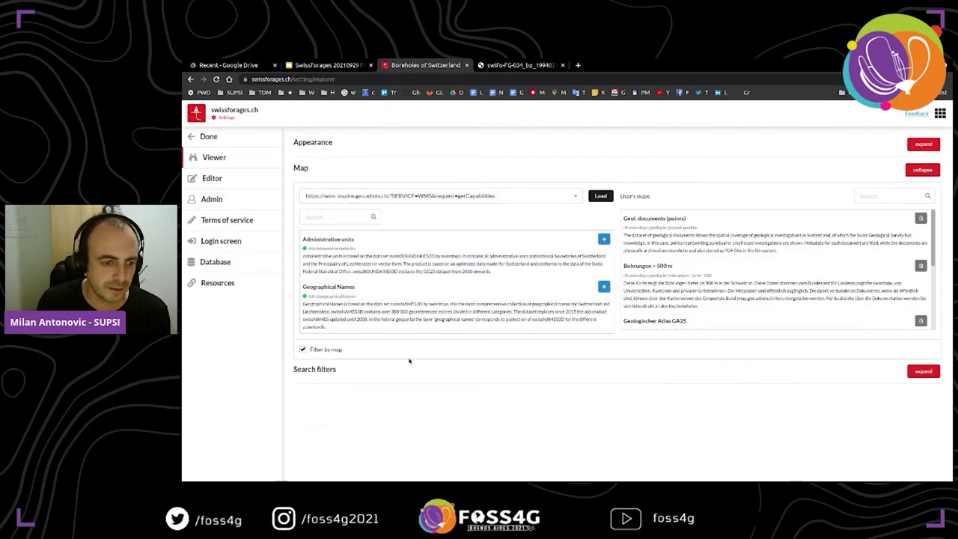
# Step: Review the search filters that can be enabled for the viewer
pyautogui.click(318, 370)
pyautogui.scroll(-5, 489, 371)
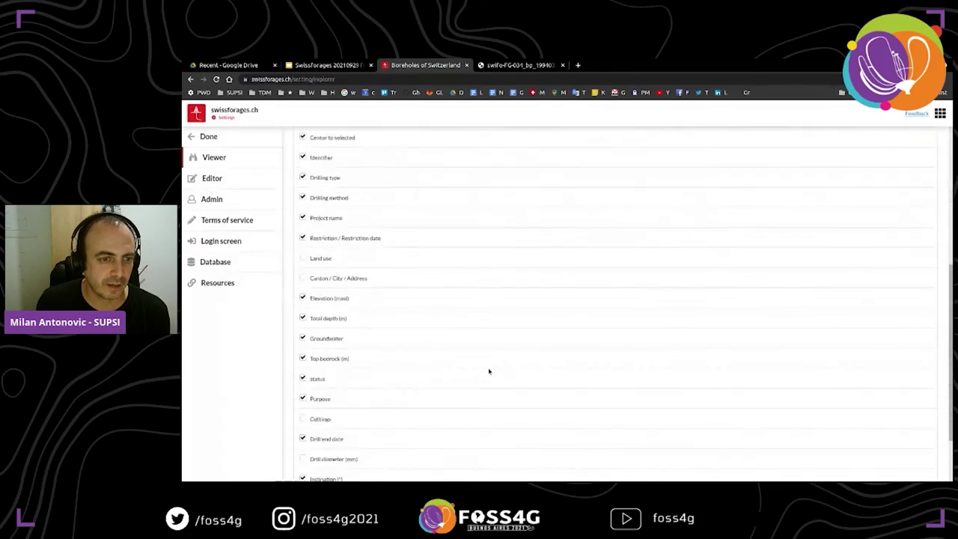
pyautogui.scroll(5, 489, 369)
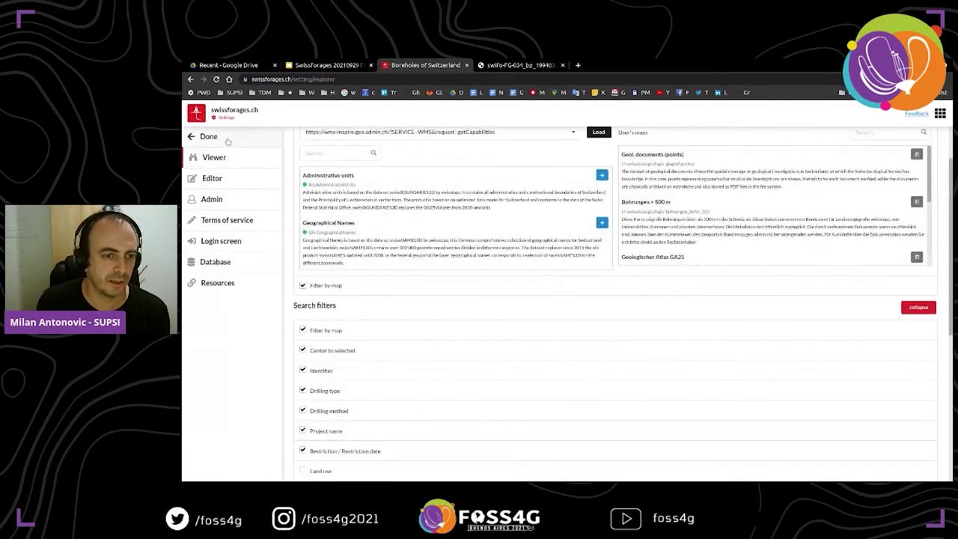
# Step: Look at the editor settings, including identifier management, and the user administration page
pyautogui.click(232, 180)
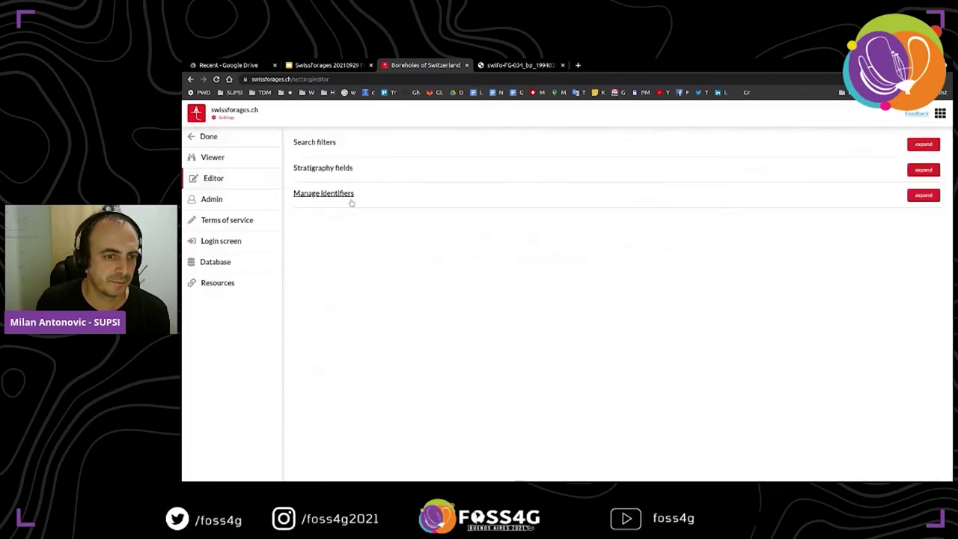
pyautogui.click(346, 196)
pyautogui.click(241, 203)
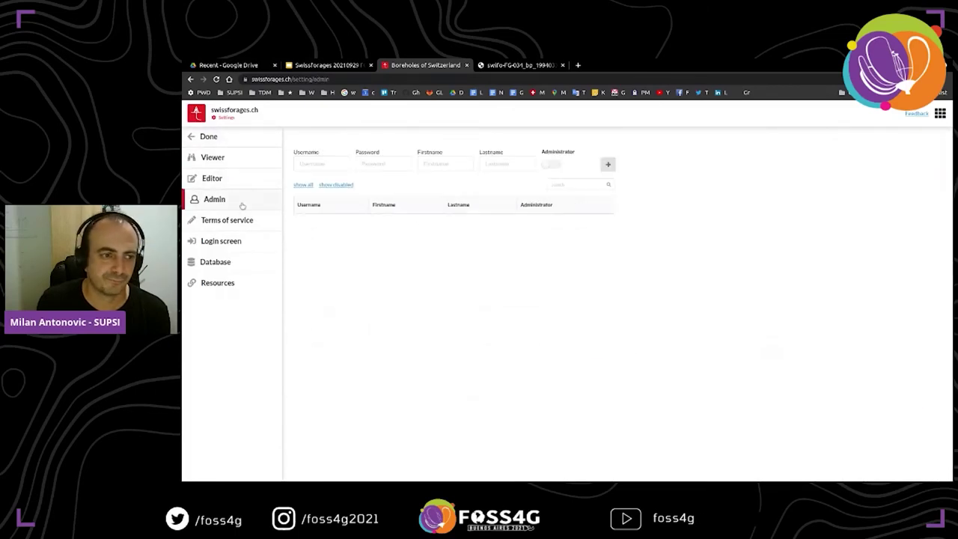
# Step: Add a "# title" heading below the disclaimer in the English terms of service to preview it, without saving
pyautogui.click(246, 220)
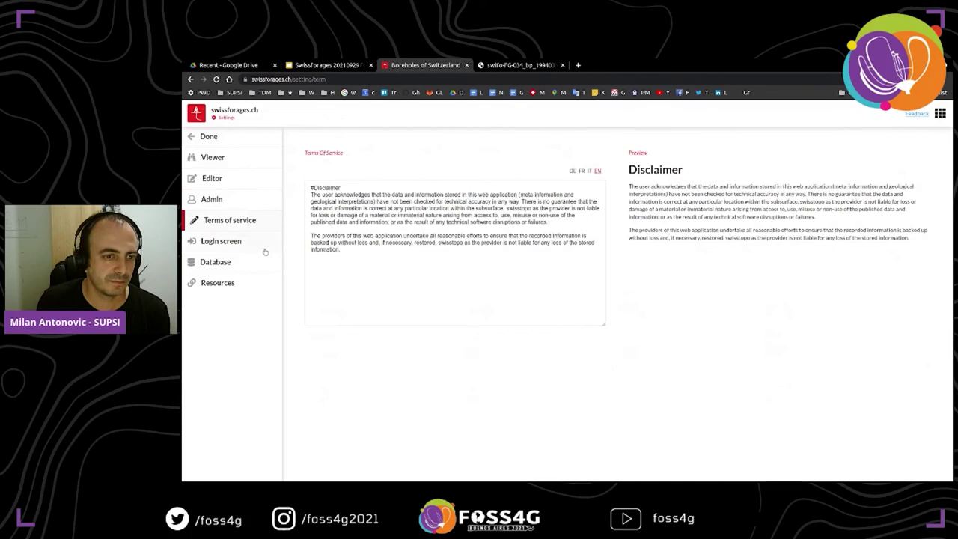
pyautogui.click(392, 259)
pyautogui.press('Return')
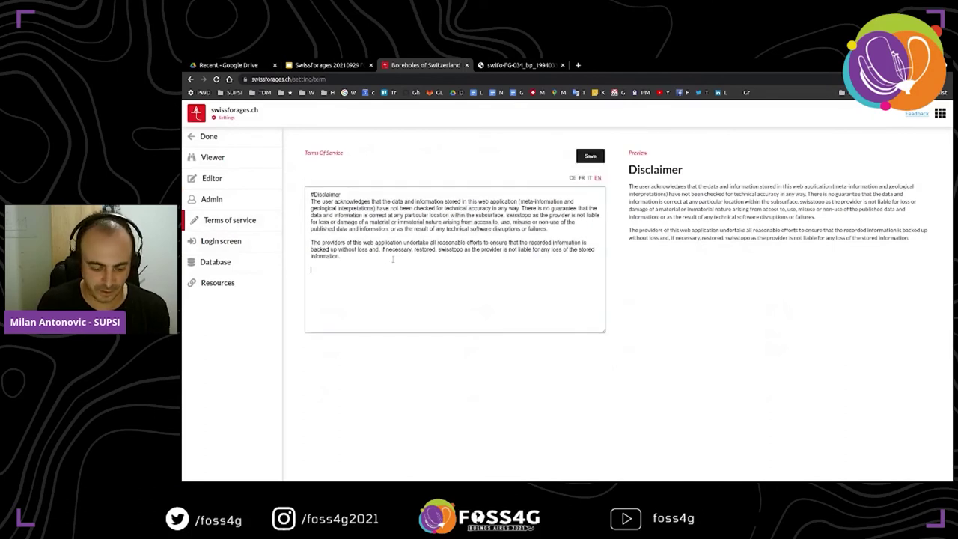
pyautogui.write('# title')
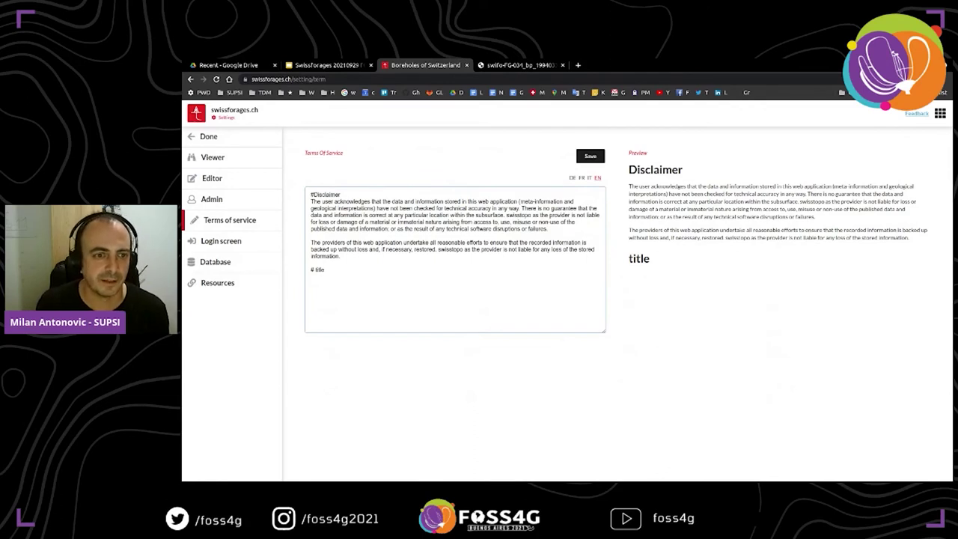
# Step: Add a "# hello" heading below the English login screen description to preview it, without saving
pyautogui.click(247, 242)
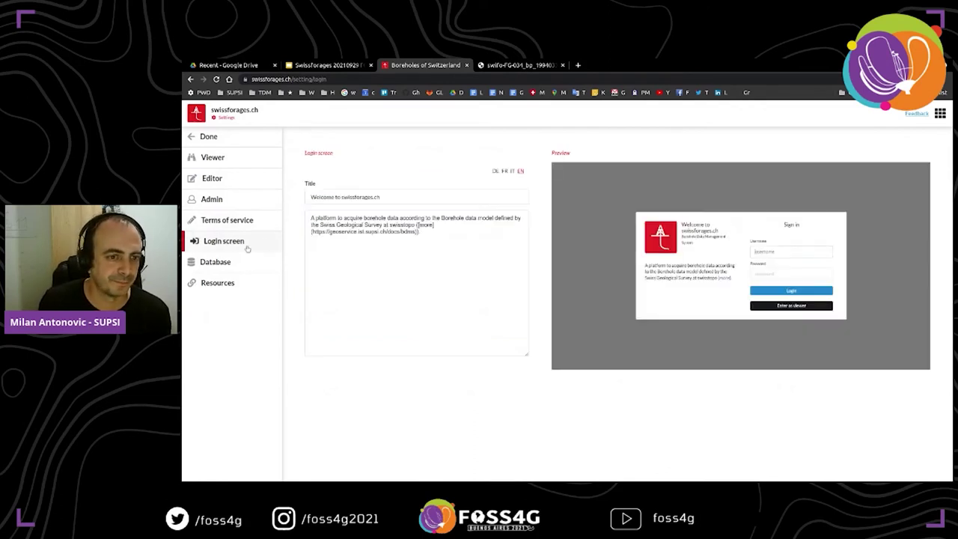
pyautogui.click(441, 250)
pyautogui.press('Return')
pyautogui.press('Return')
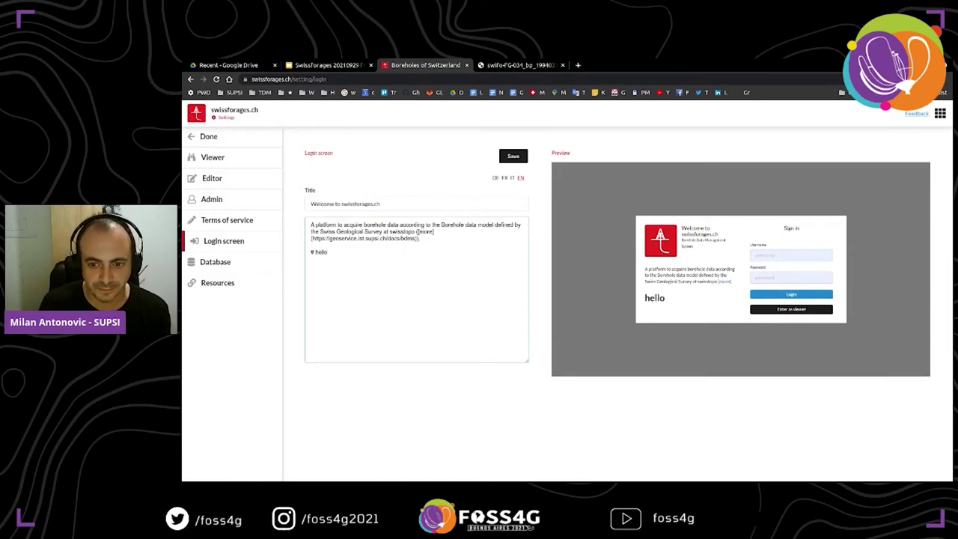
# Step: Review the database export options by workgroup and look at the application's main menu
pyautogui.click(243, 262)
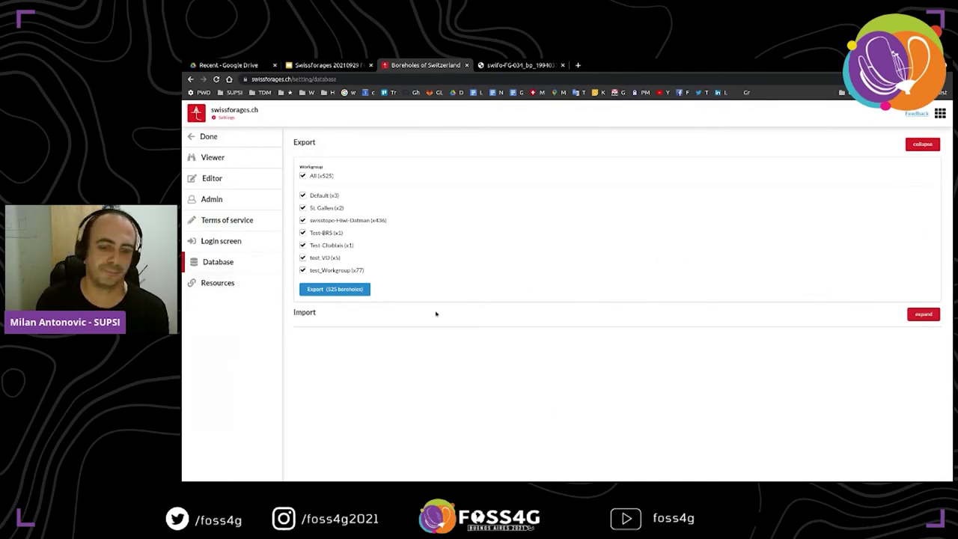
pyautogui.click(941, 114)
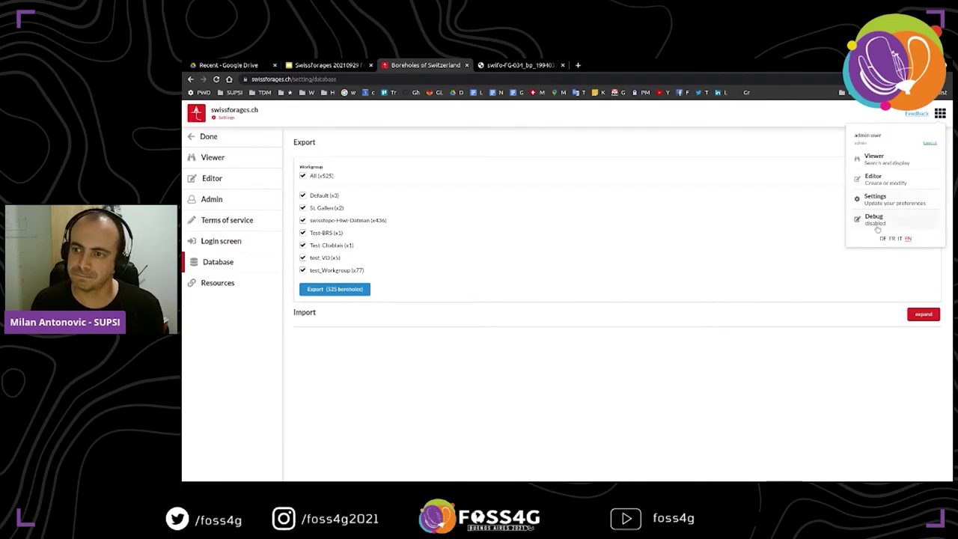
pyautogui.click(795, 116)
# Step: Log out of the admin account, enter swissforages.ch as a viewer, and agree to the terms
pyautogui.click(941, 114)
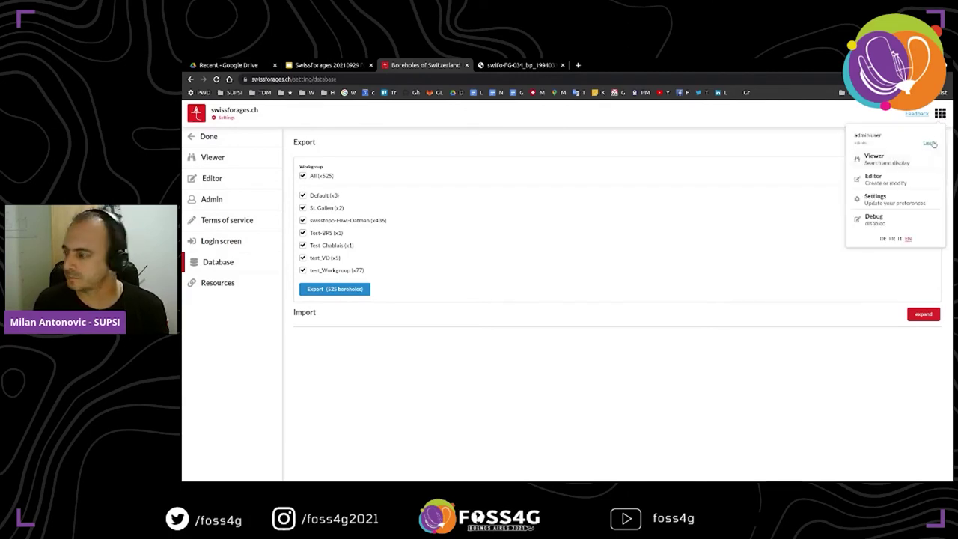
pyautogui.click(931, 143)
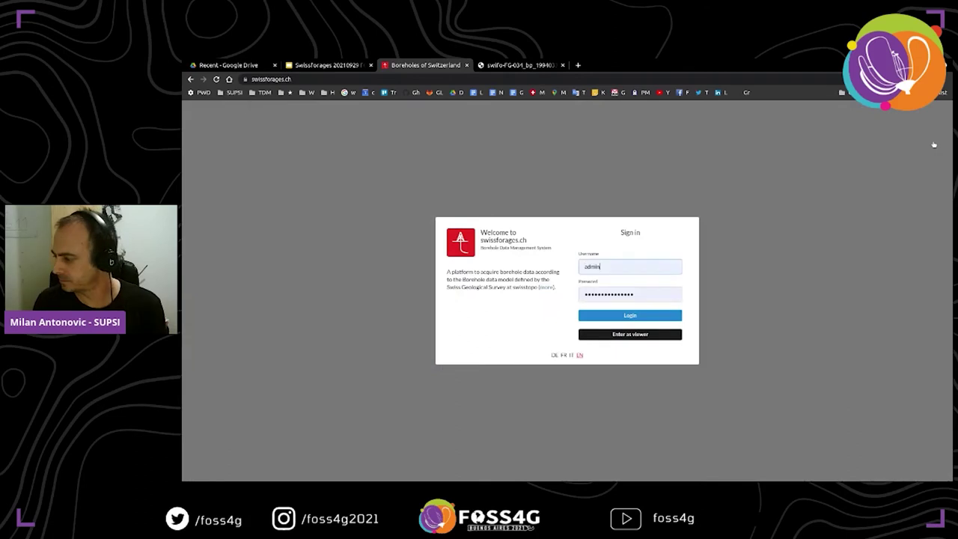
pyautogui.click(630, 339)
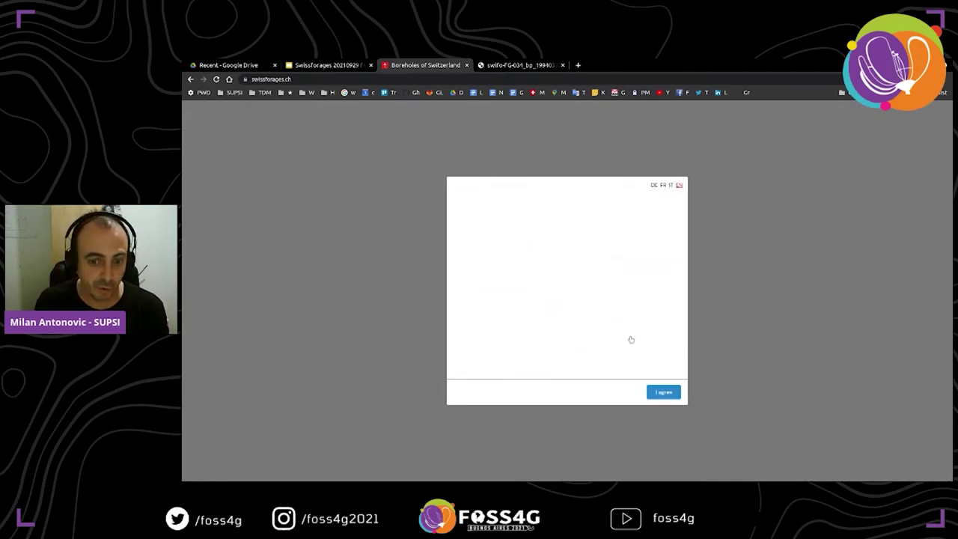
pyautogui.click(664, 390)
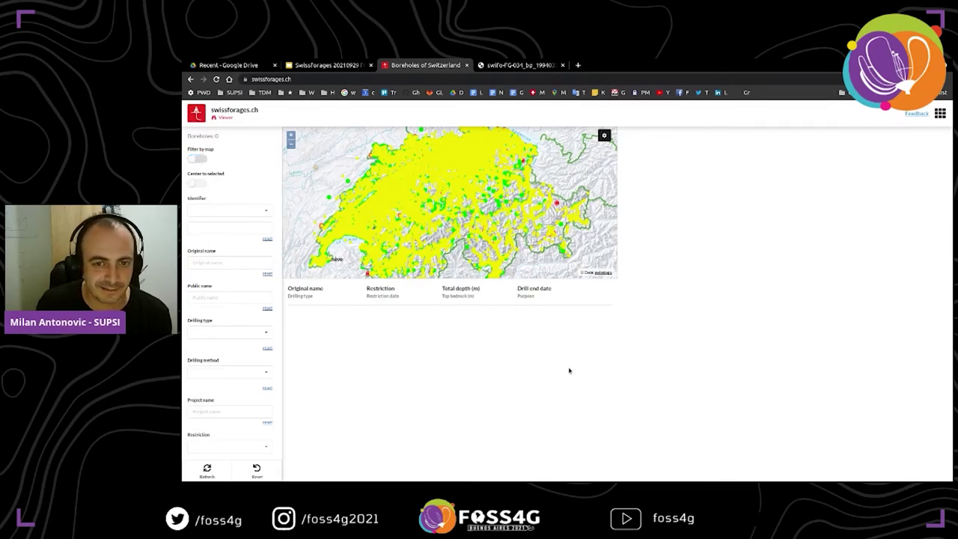
# Step: Go to the development site dev.swissforages.ch and log in with the prefilled credentials
pyautogui.click(316, 78)
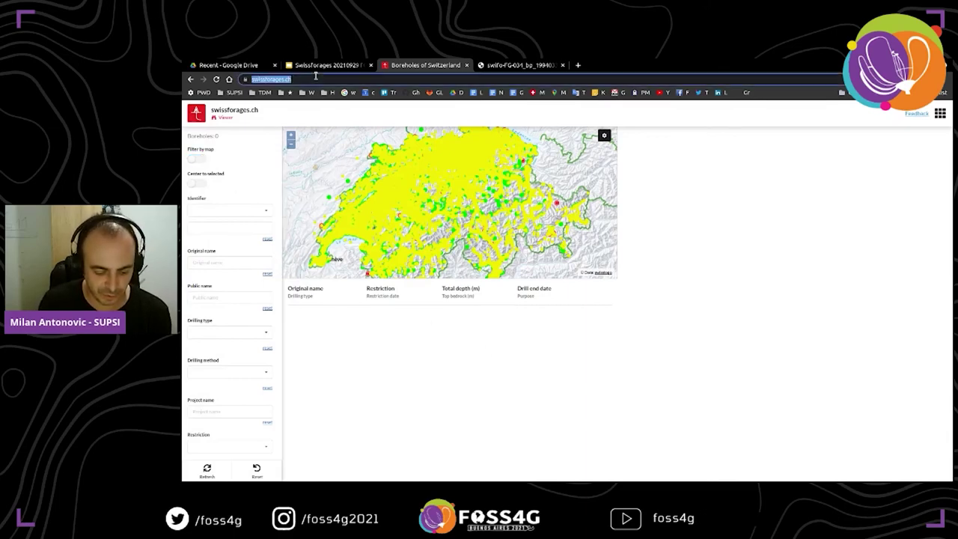
pyautogui.click(317, 78)
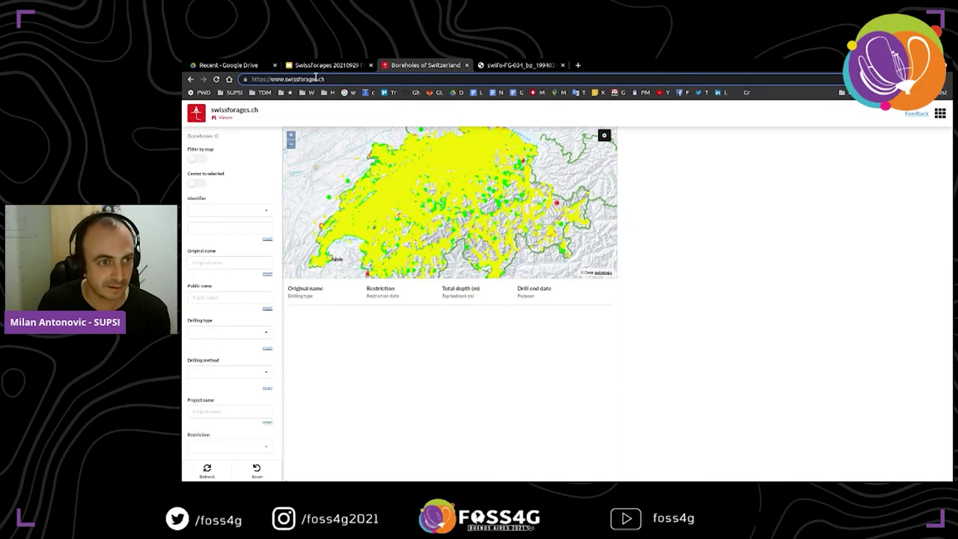
pyautogui.doubleClick(276, 78)
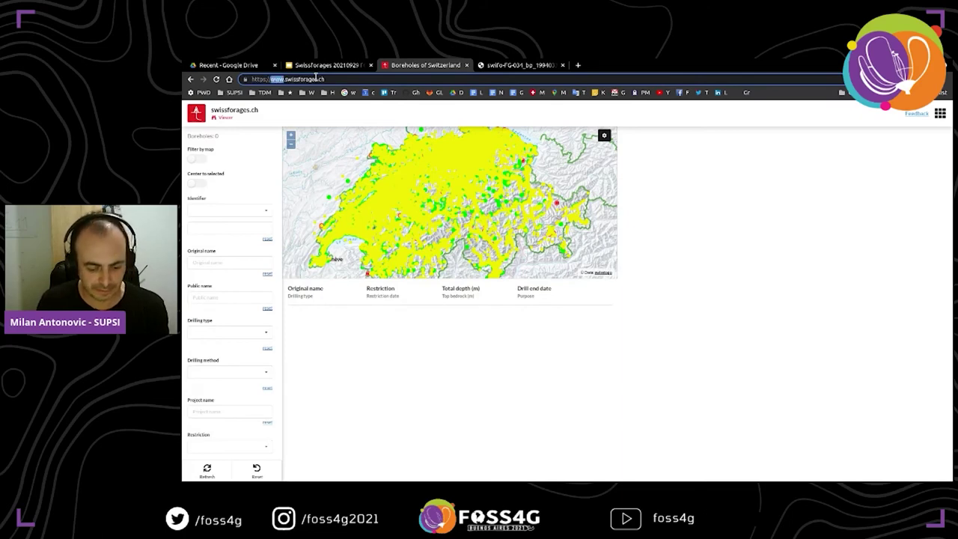
pyautogui.write('dev')
pyautogui.press('Return')
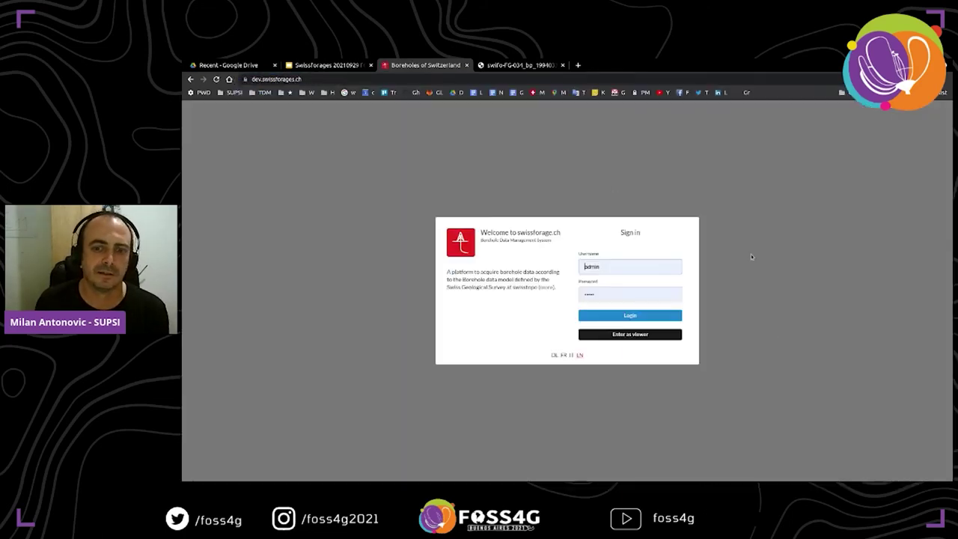
pyautogui.click(635, 316)
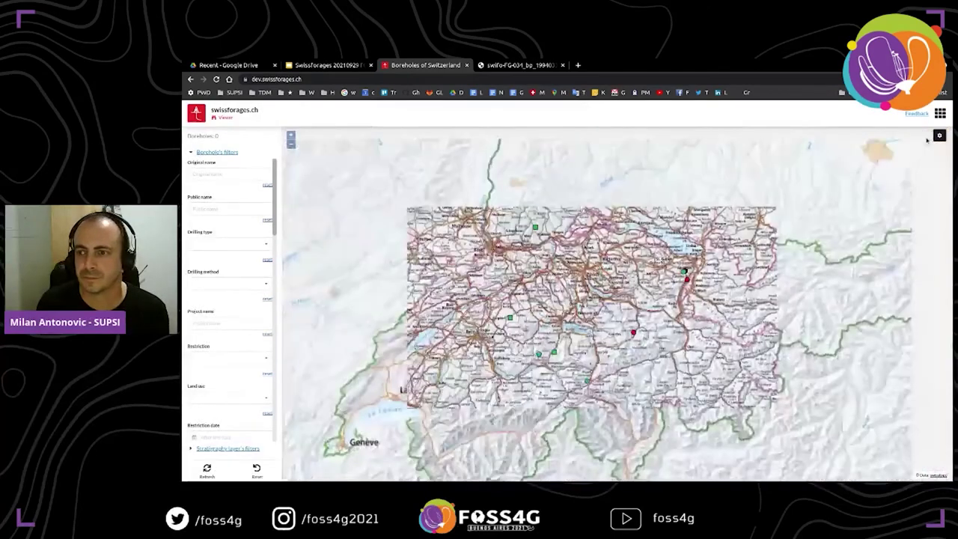
# Step: Look at the main menu options offered by the development version, then close the menu
pyautogui.click(941, 113)
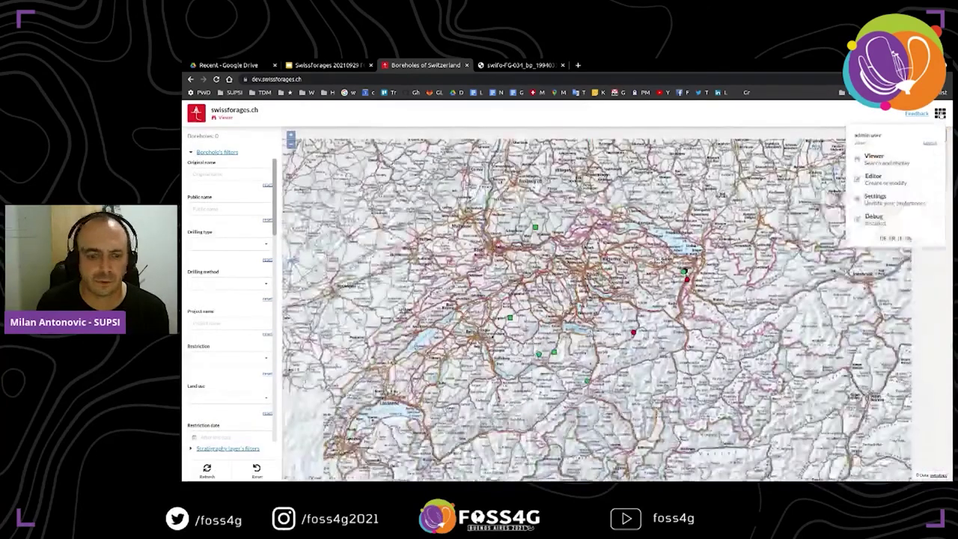
pyautogui.click(578, 125)
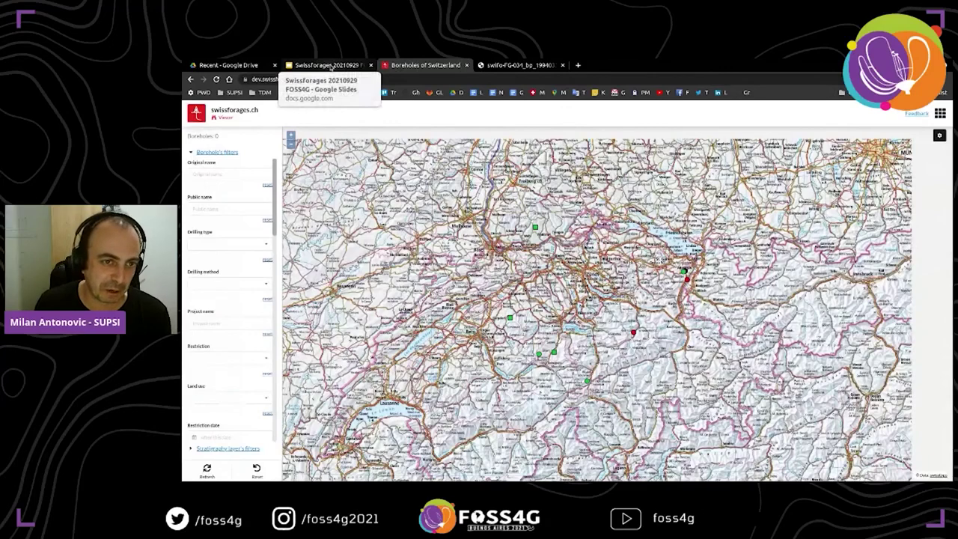
# Step: Switch to the Swissforages presentation in Google Slides and present its "Thanks for your attention" slide in full screen
pyautogui.click(330, 66)
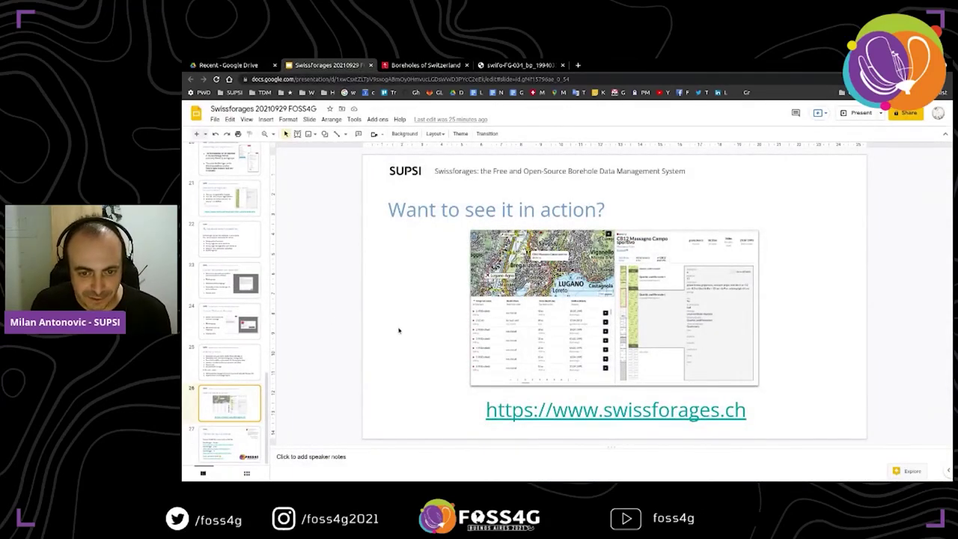
pyautogui.press('Down')
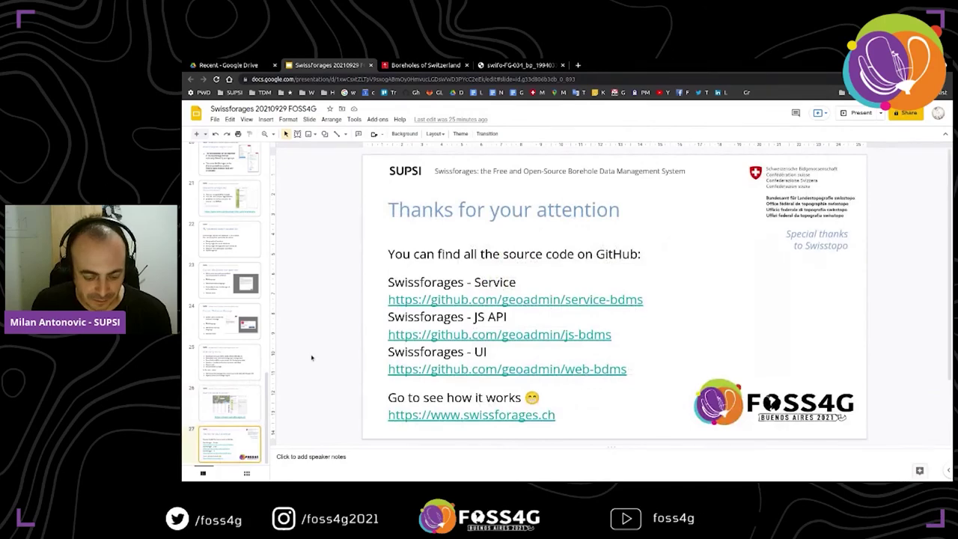
pyautogui.press('F11')
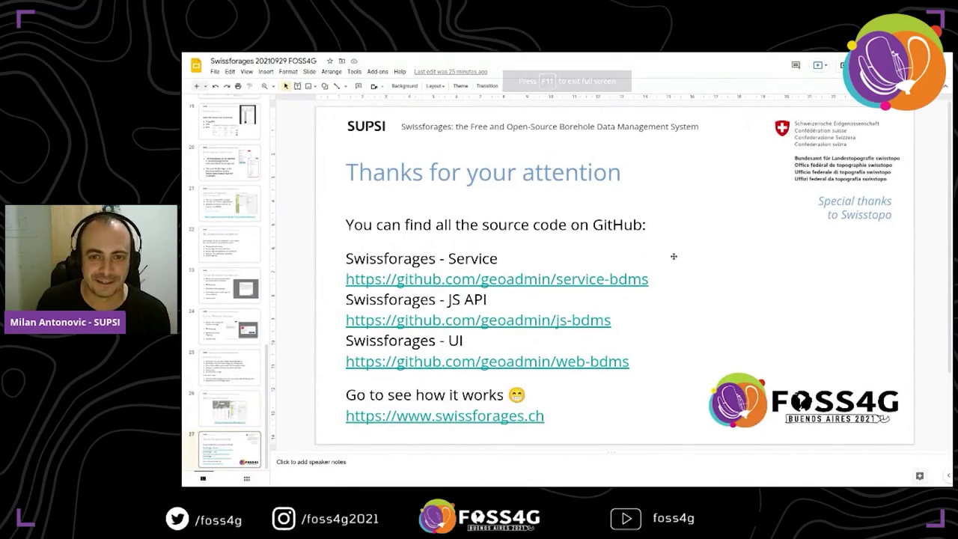
pyautogui.hotkey('ctrl', 'F5')
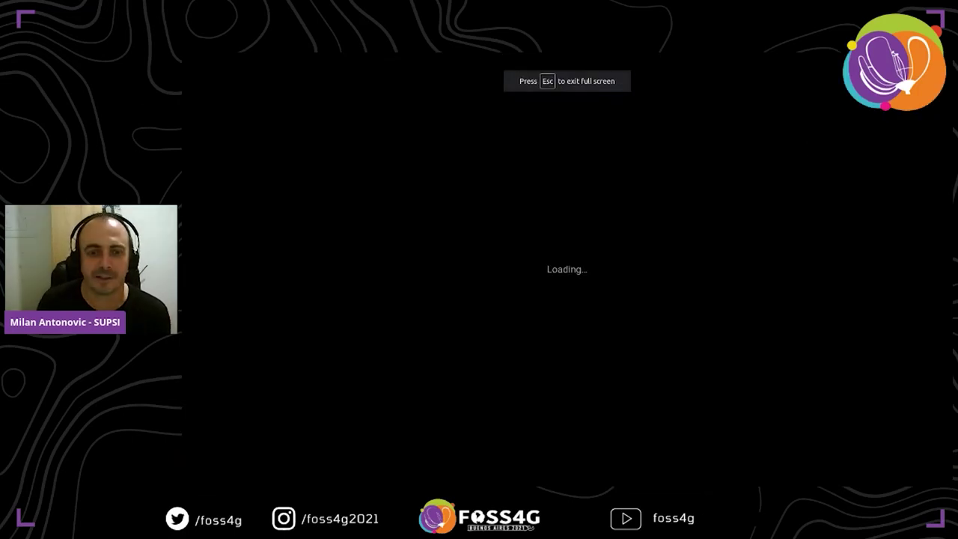